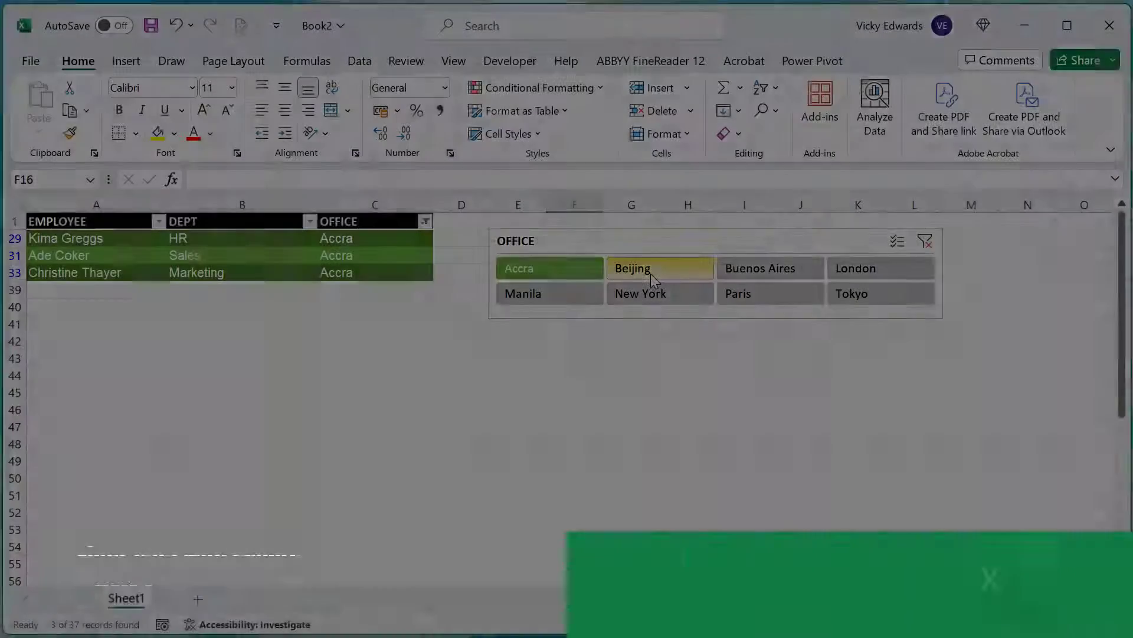
- Filter by Beijing, Buenos Aires, London, Tokyo, Paris, New York, Manila in turn, then clear the OFFICE filter
click(651, 274)
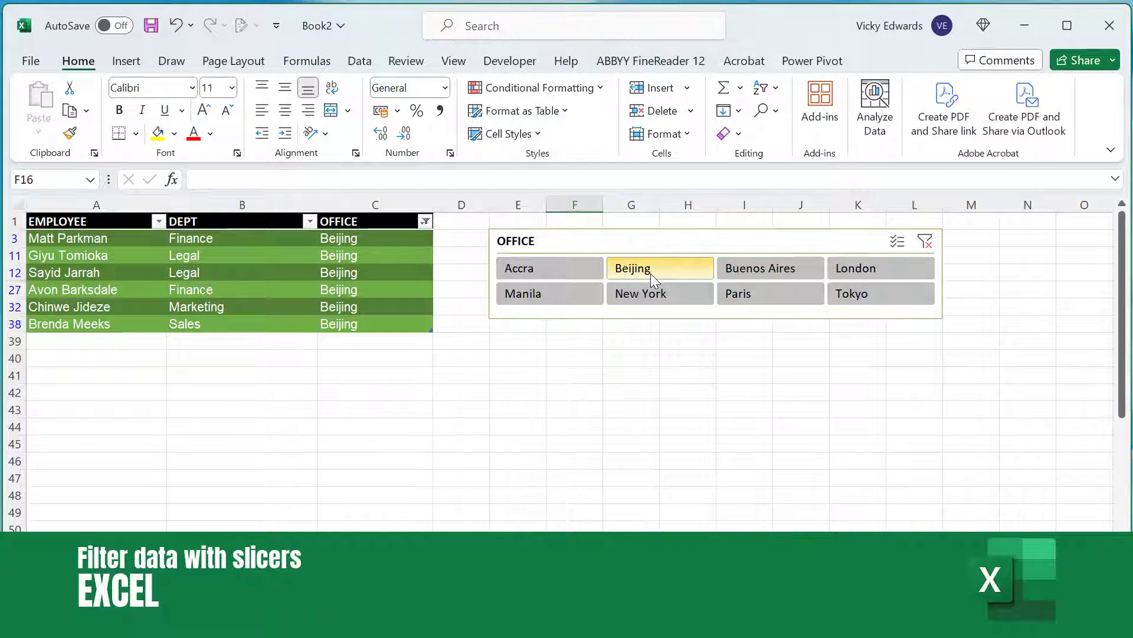
click(795, 274)
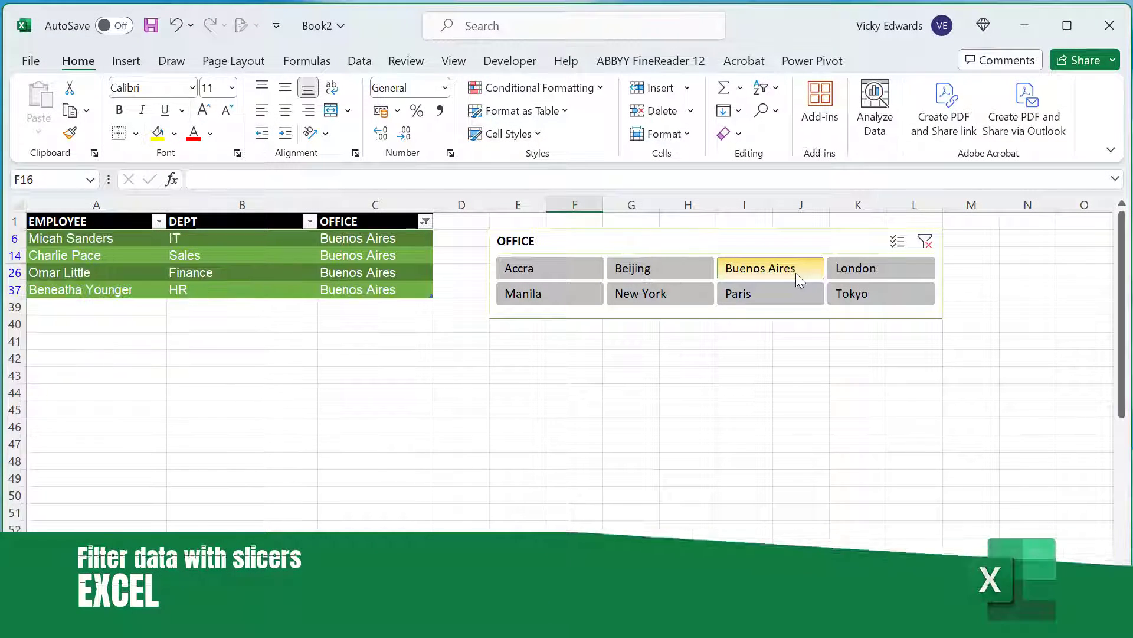
click(849, 271)
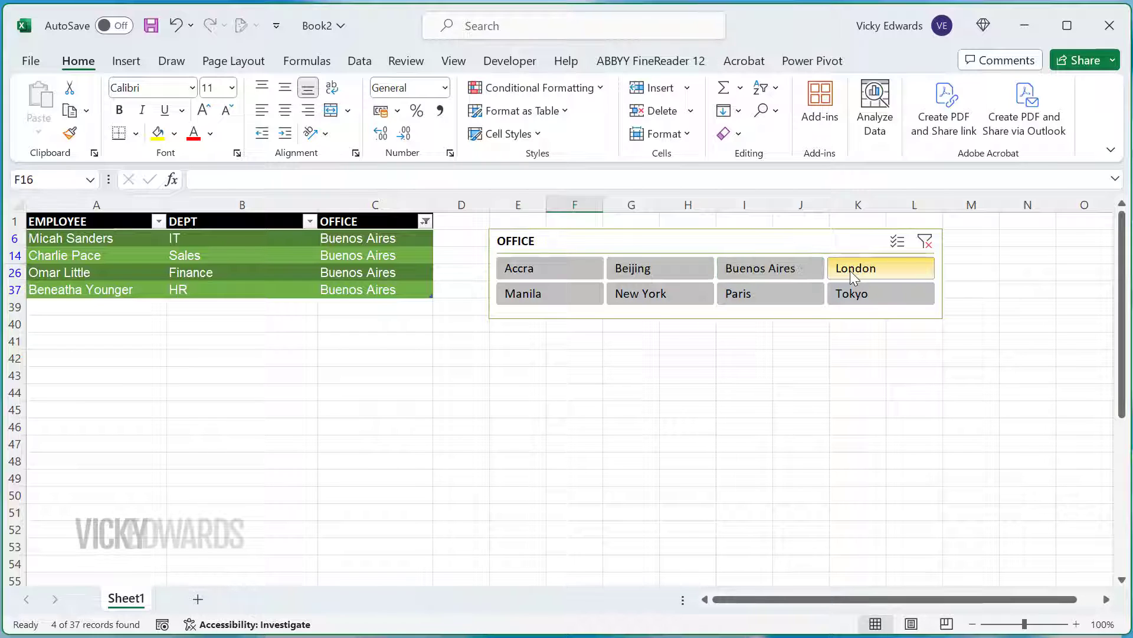
click(868, 297)
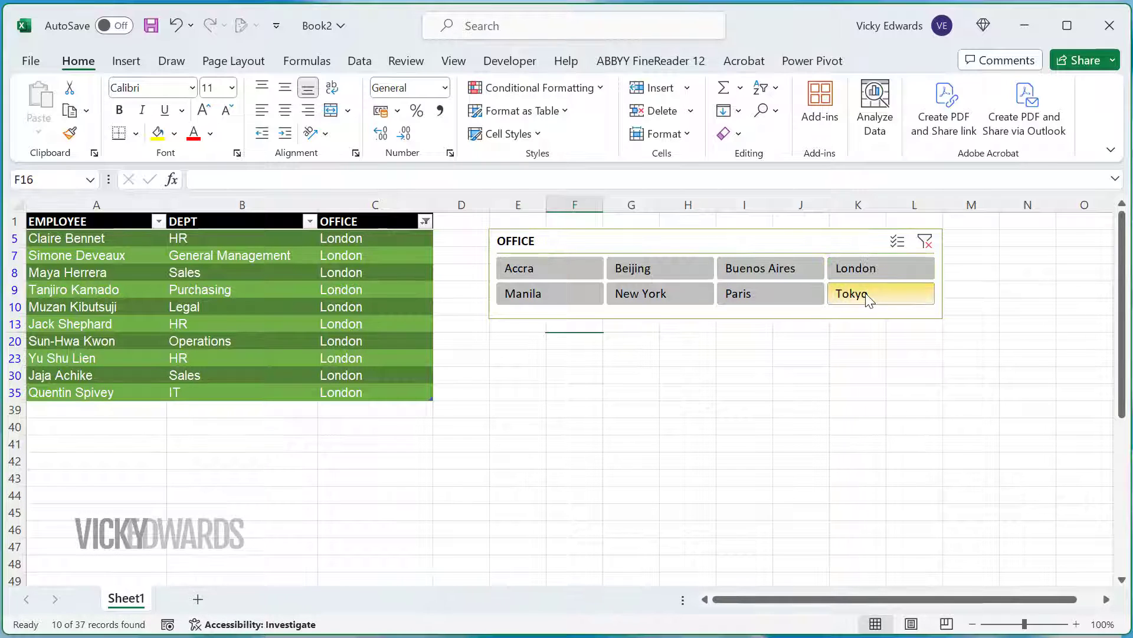
click(787, 306)
click(690, 303)
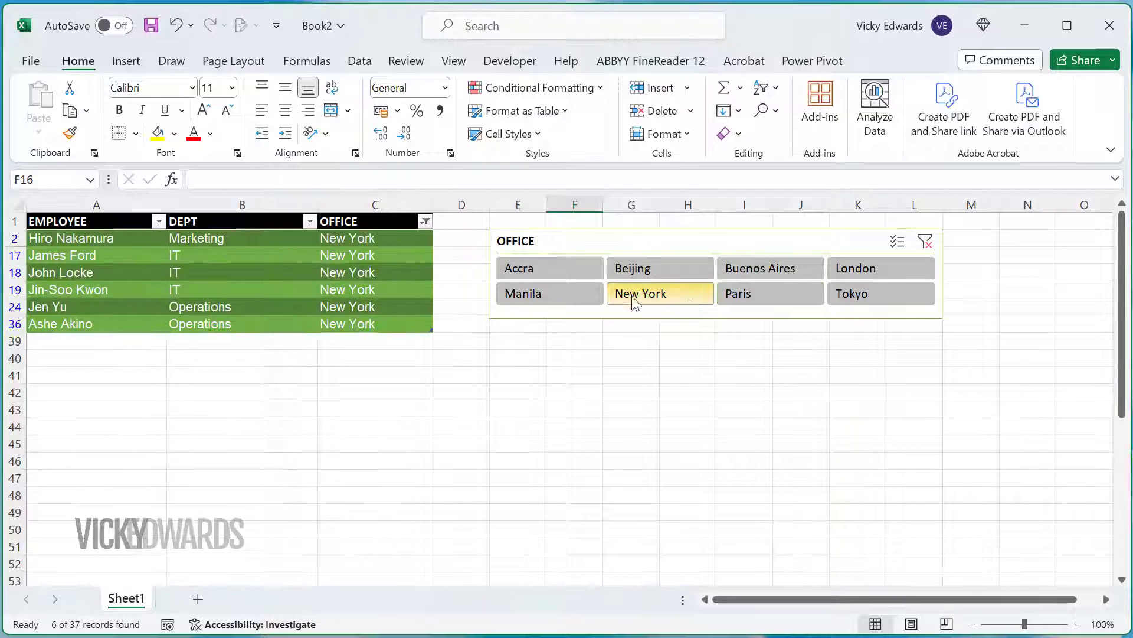
click(571, 296)
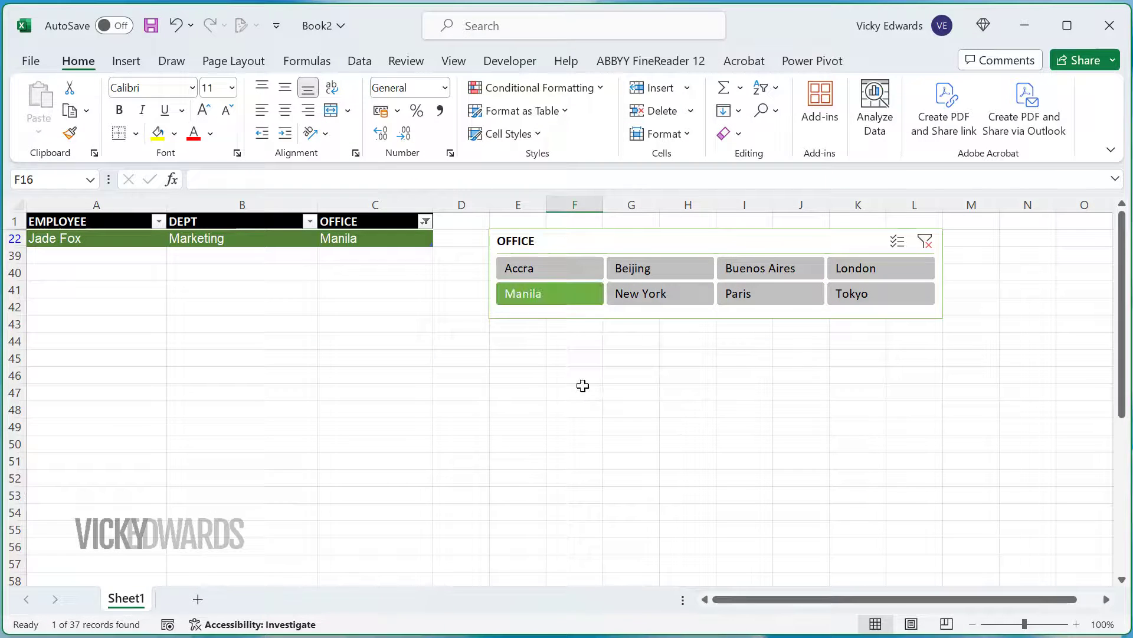
click(932, 244)
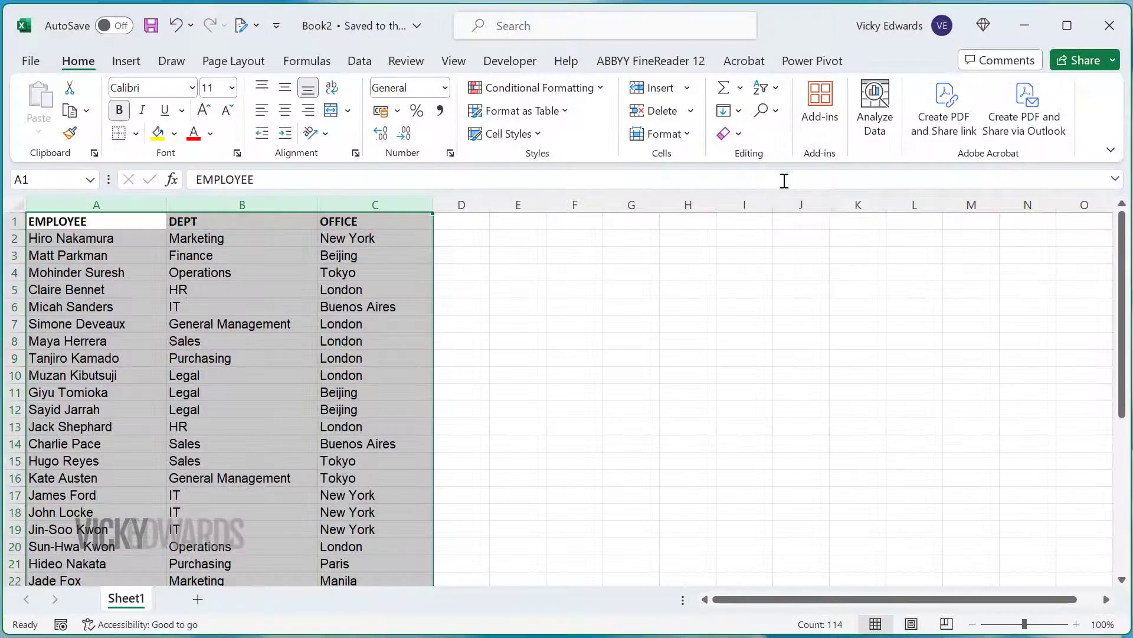
click(783, 88)
click(838, 191)
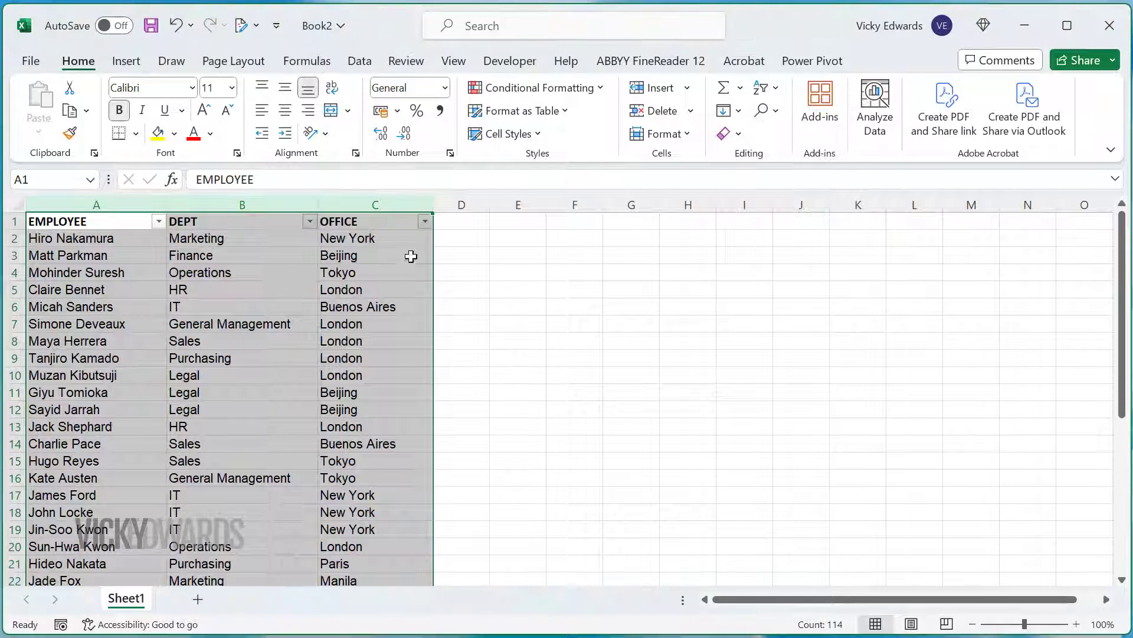
click(410, 255)
click(425, 221)
click(241, 453)
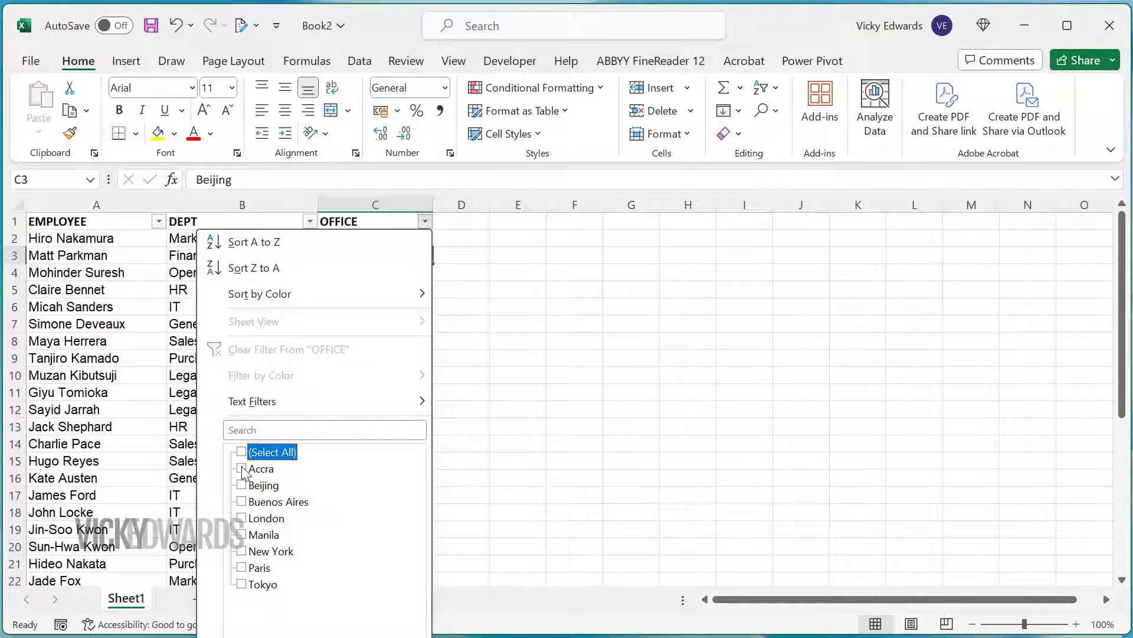
click(241, 468)
key(Return)
click(425, 221)
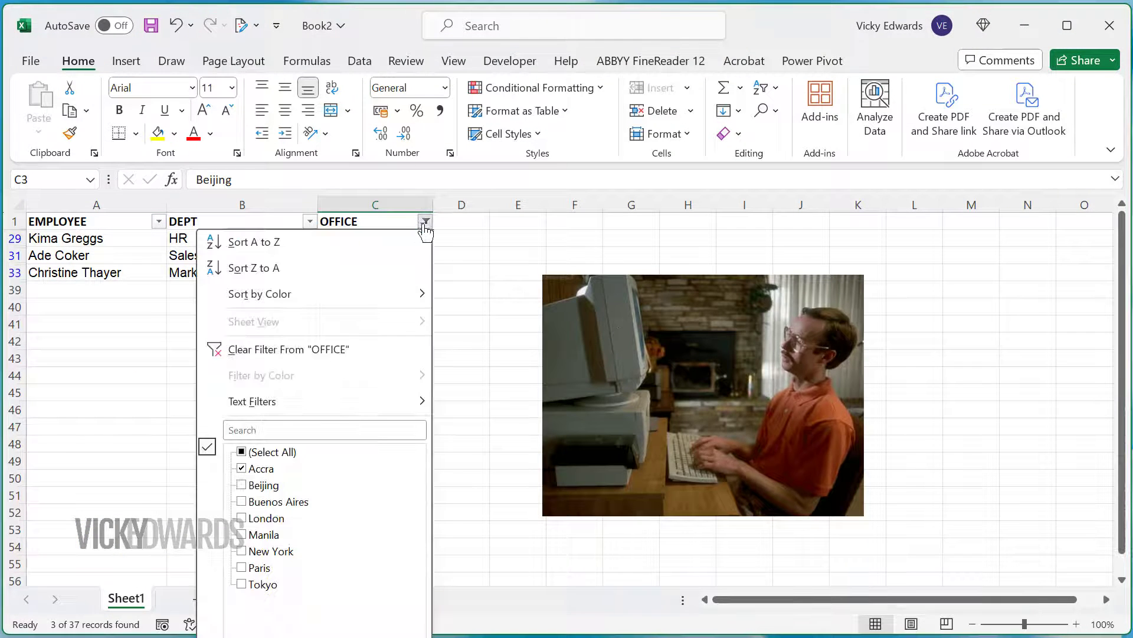
click(247, 552)
click(241, 468)
key(Return)
click(538, 388)
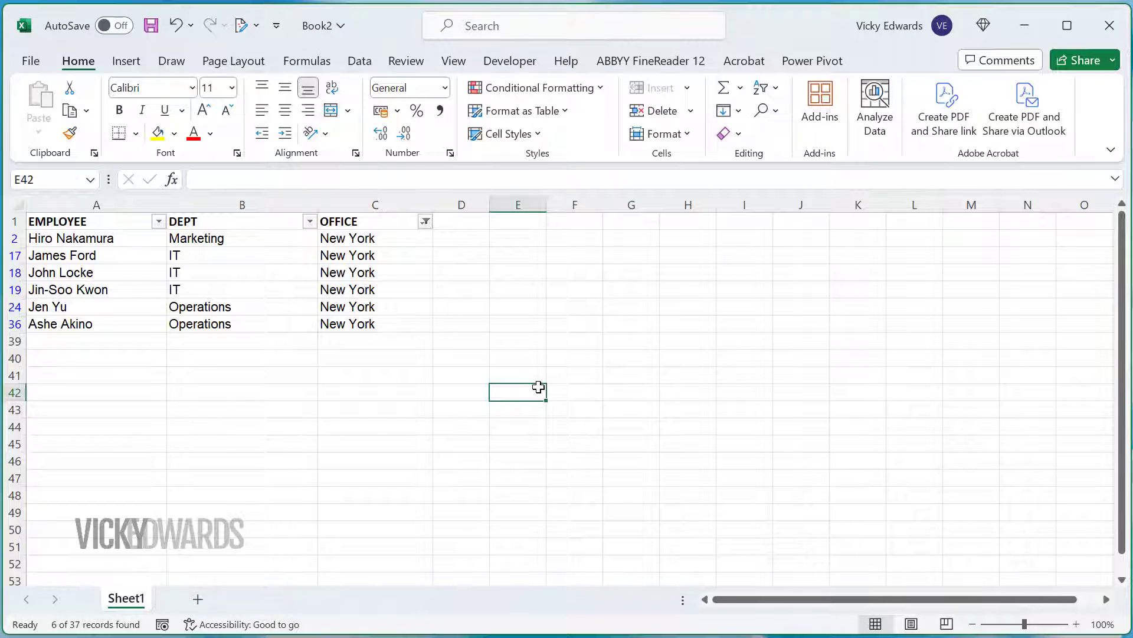
click(767, 89)
click(756, 190)
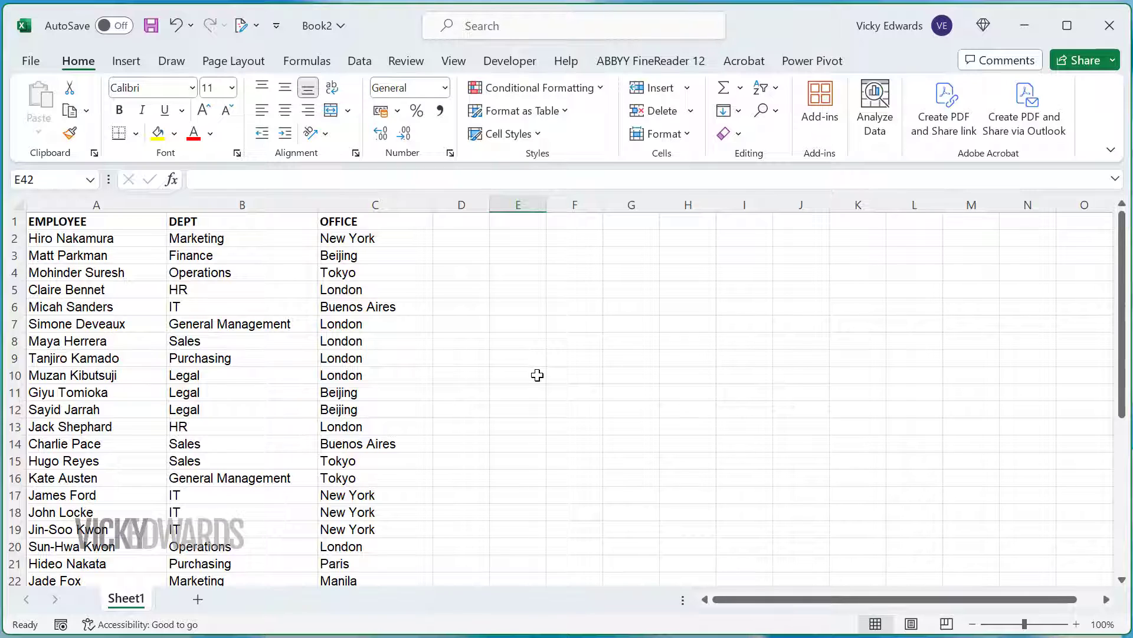
- Start a Create Table prompt from a cell in the employee data, then cancel it
click(290, 380)
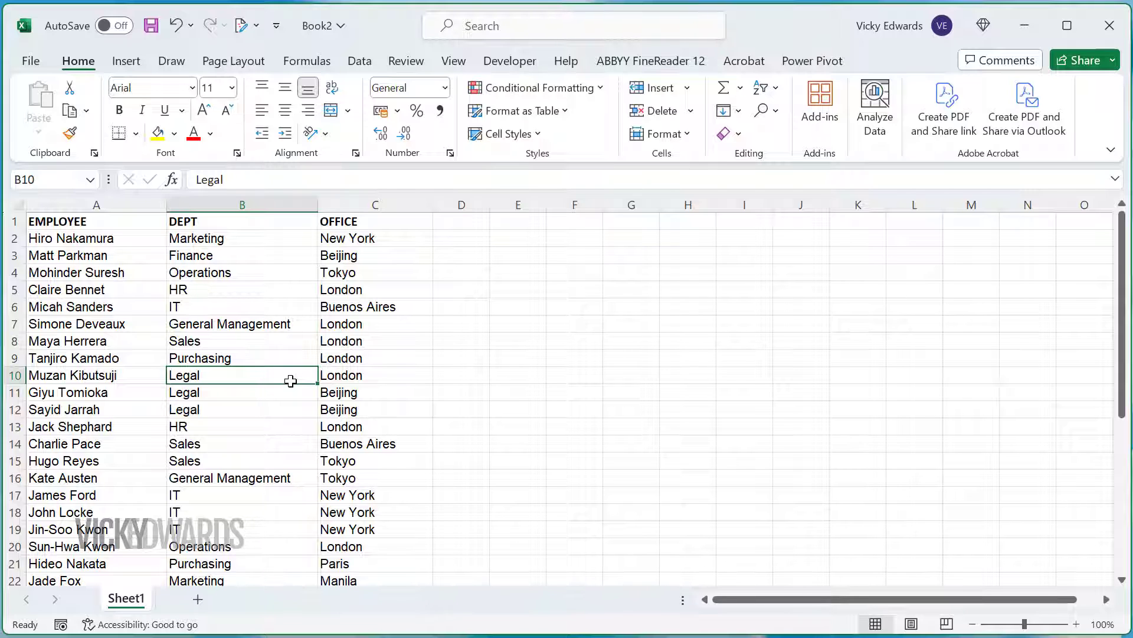
key(ctrl+t)
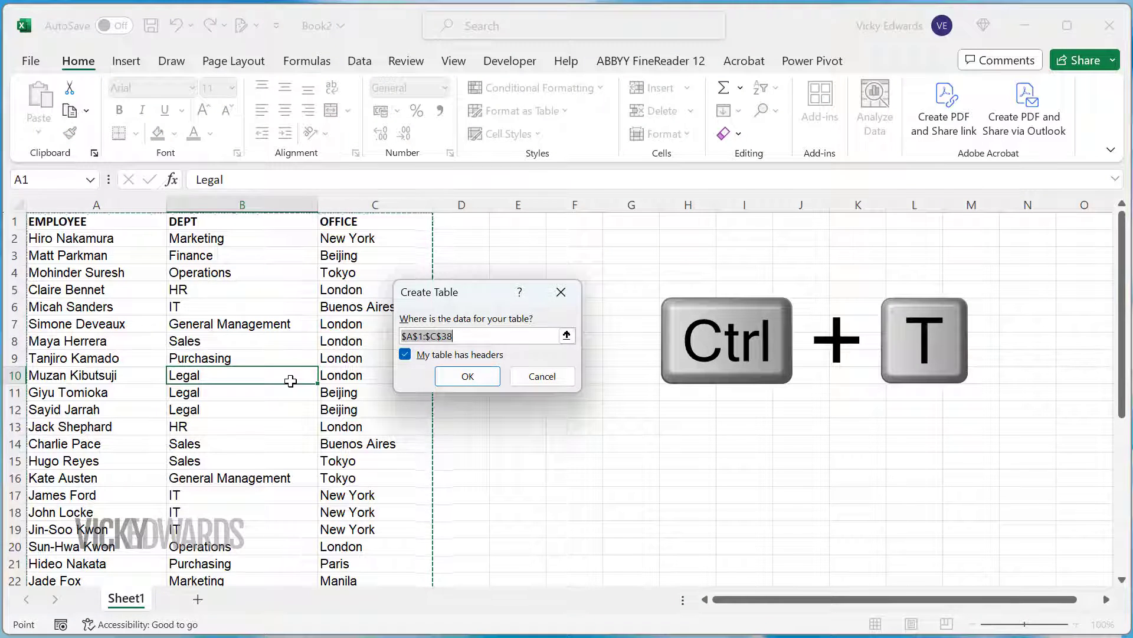
click(543, 376)
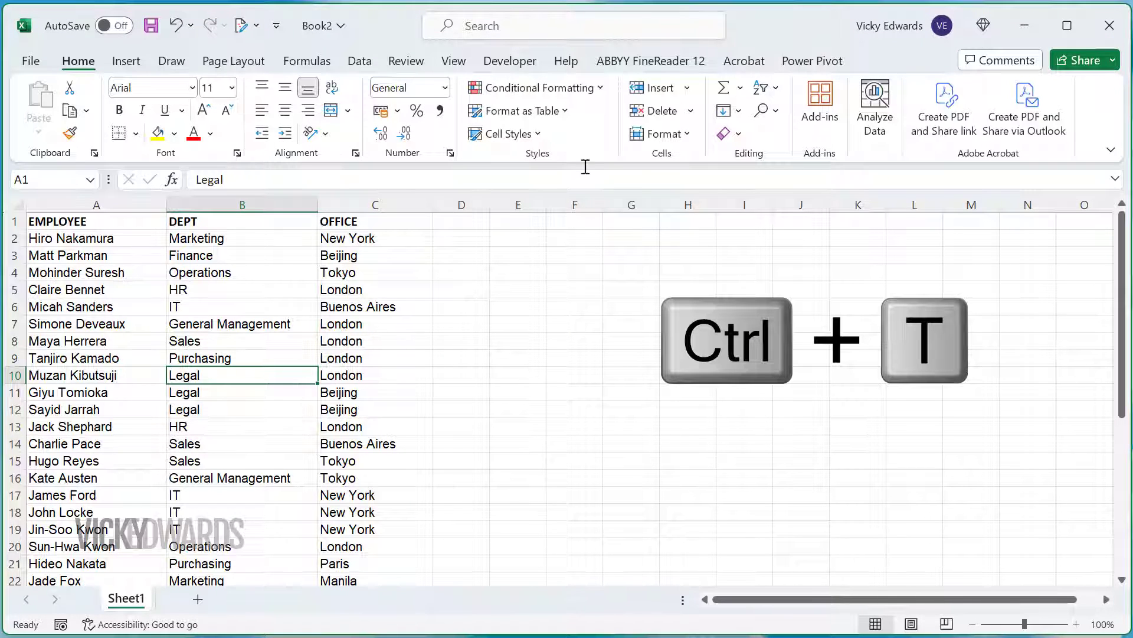
- Glance at the table style gallery, then reopen Create Table proposing $A$1:$C$38 with headers
click(567, 111)
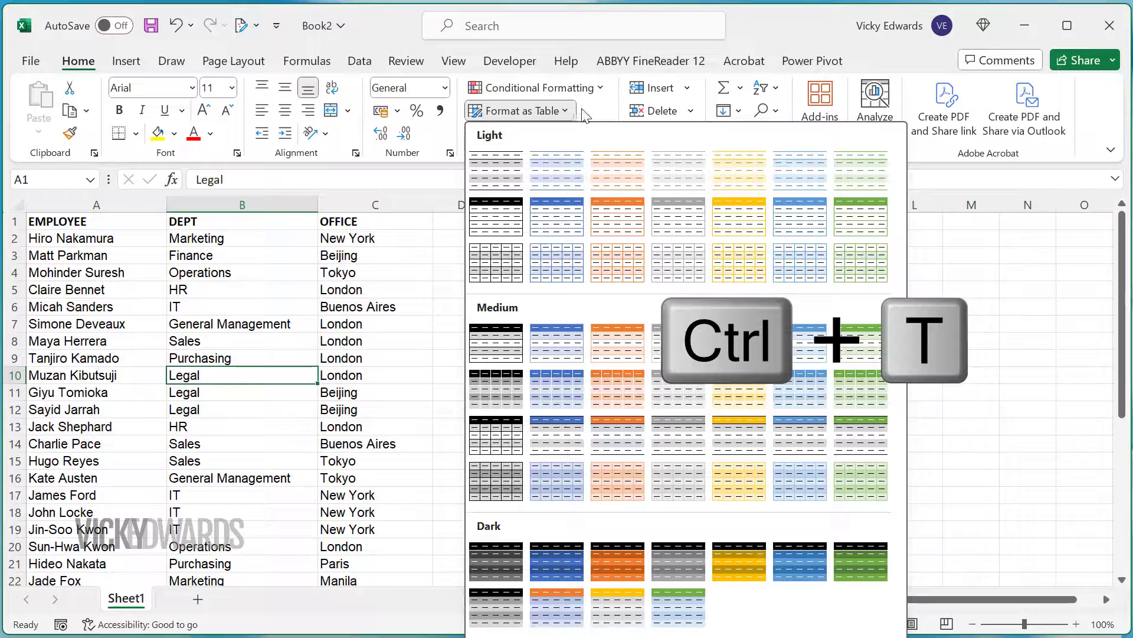
key(Escape)
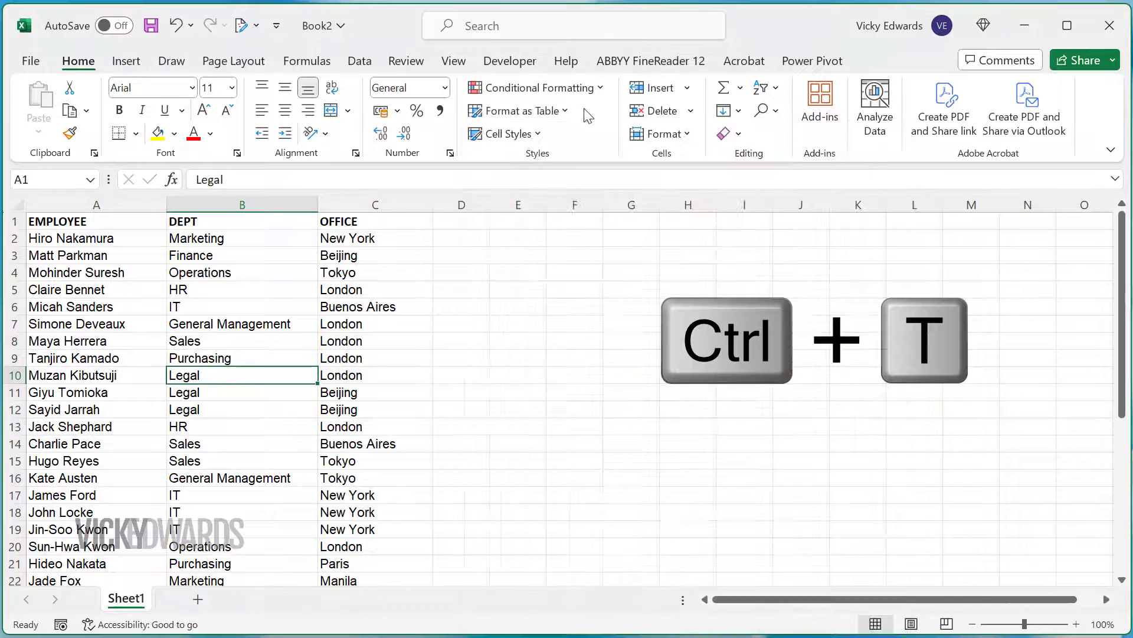
key(ctrl+t)
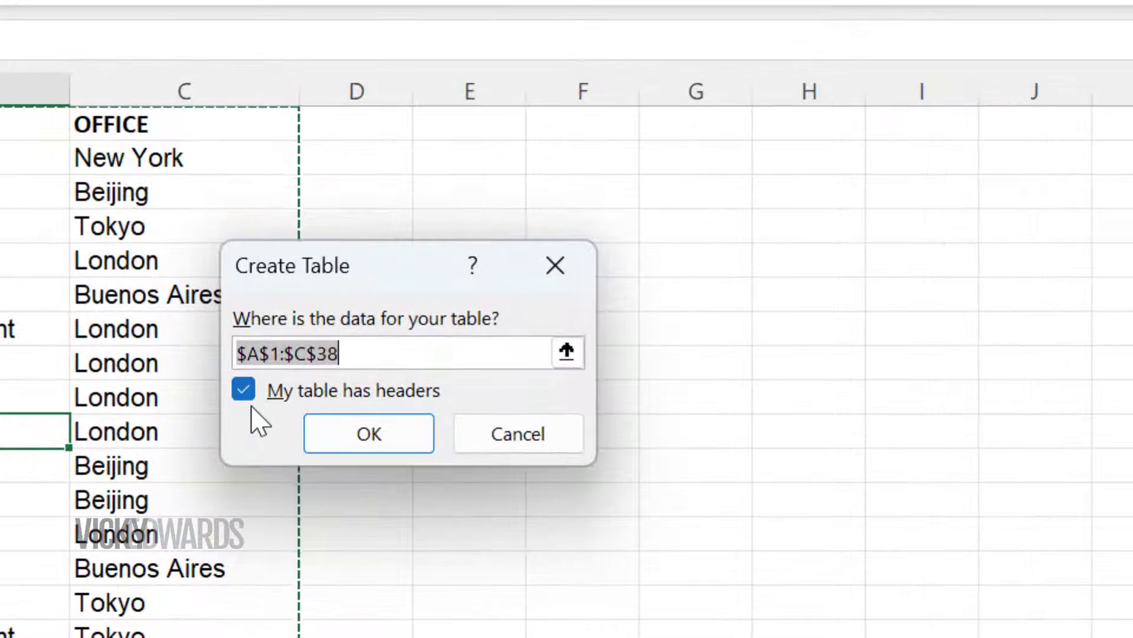
scroll(440, 567, down, 3)
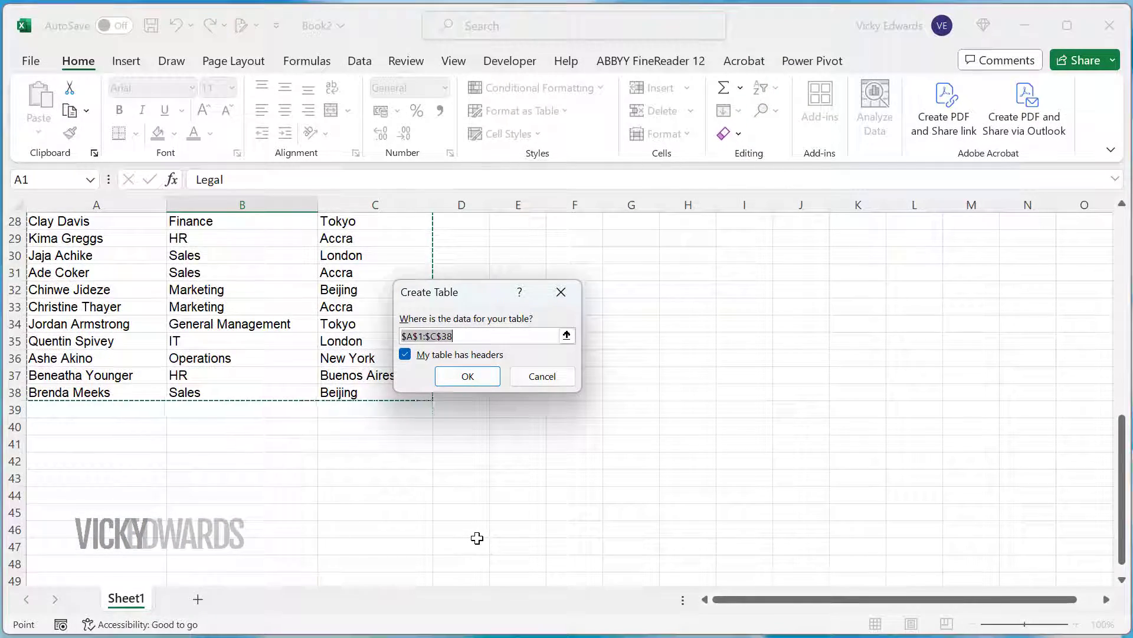
scroll(475, 538, up, 8)
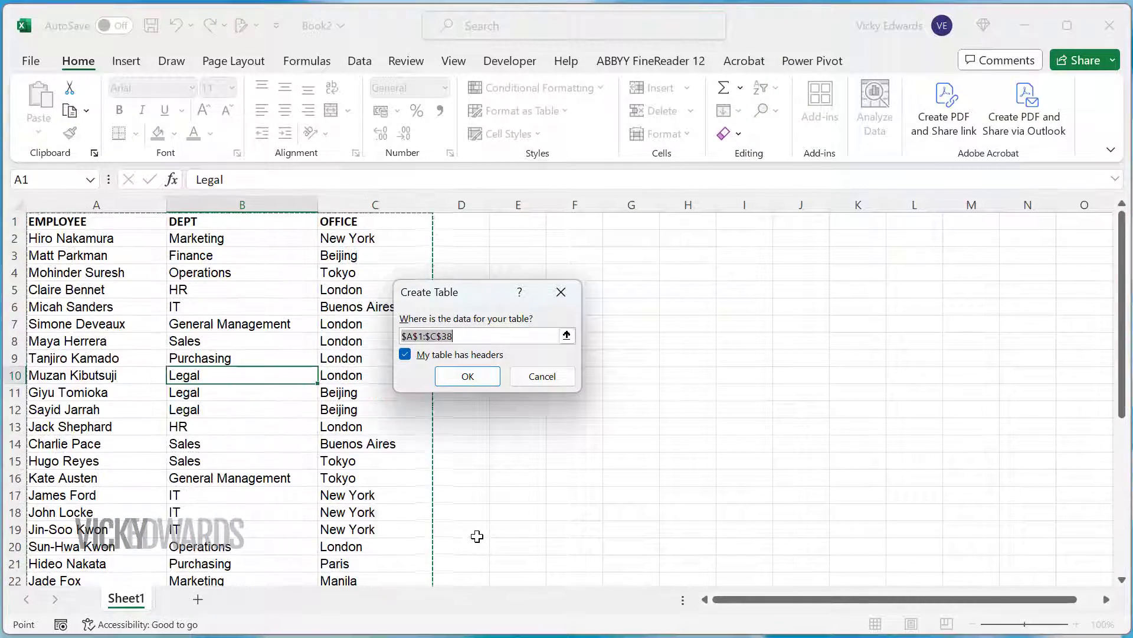
- Create the A1:C38 table and apply a green banded table style
click(478, 378)
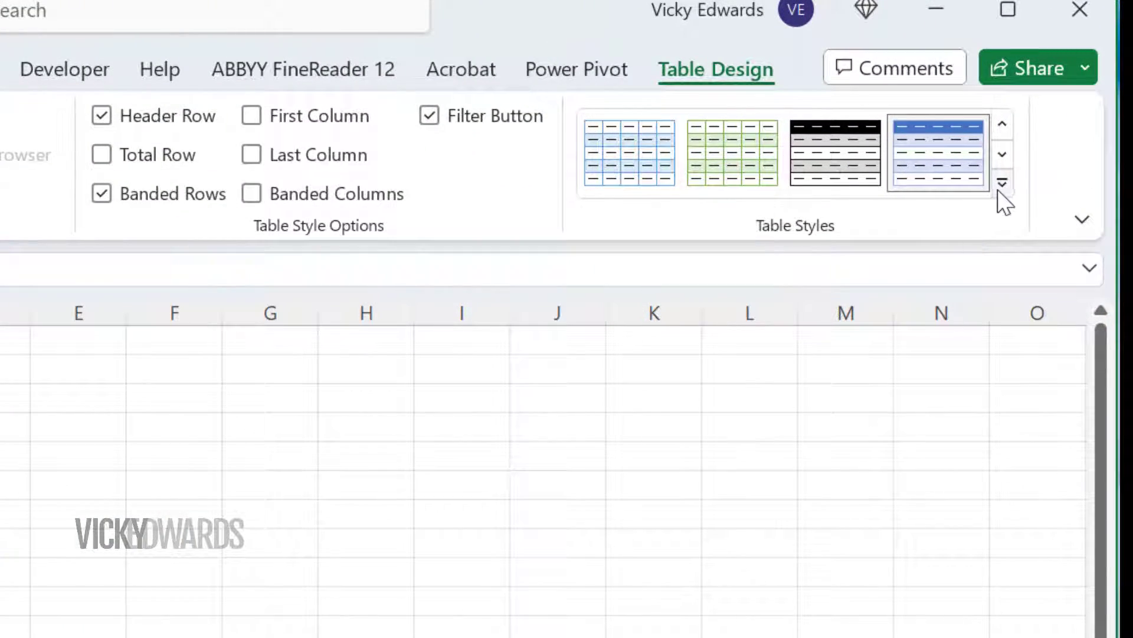
click(1003, 184)
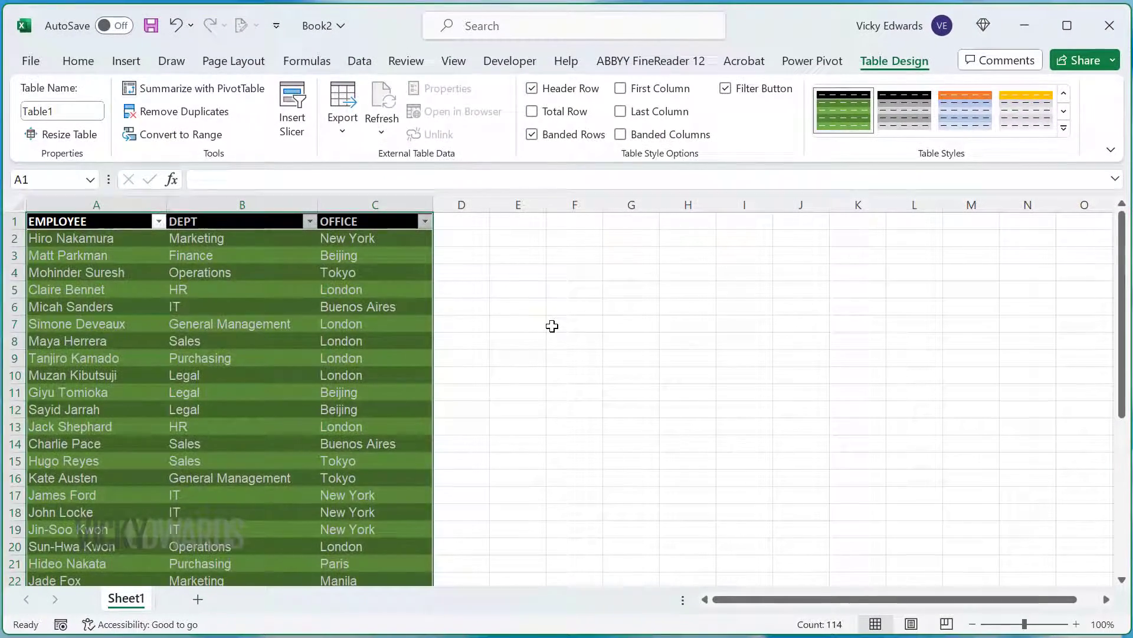
click(405, 411)
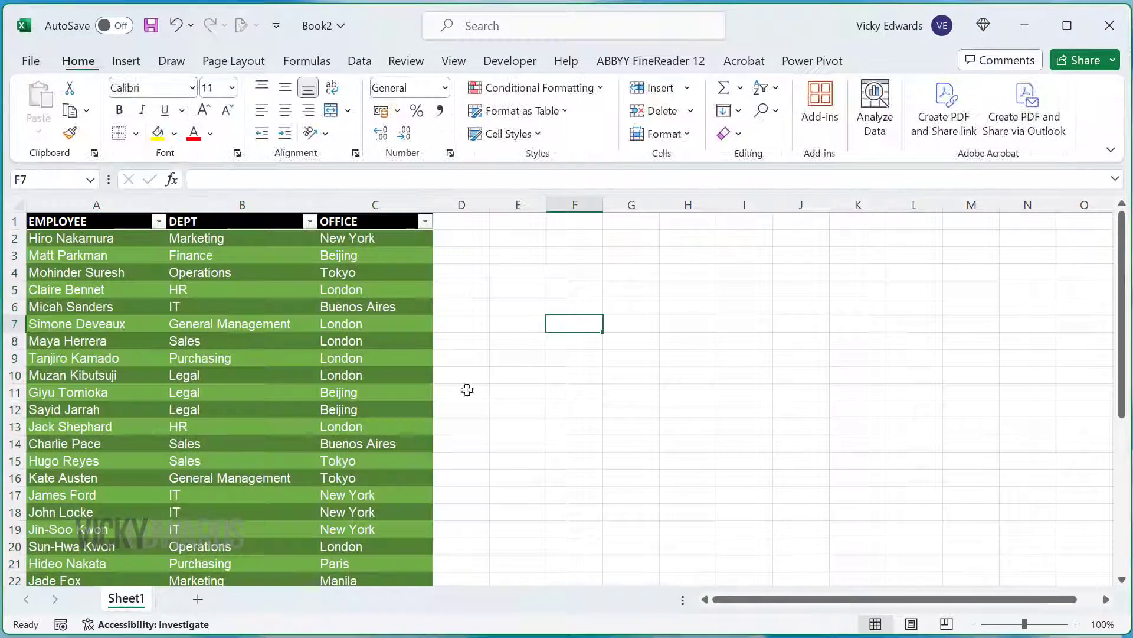
- Open and close the OFFICE header's filter list without filtering, then select a table cell
click(425, 222)
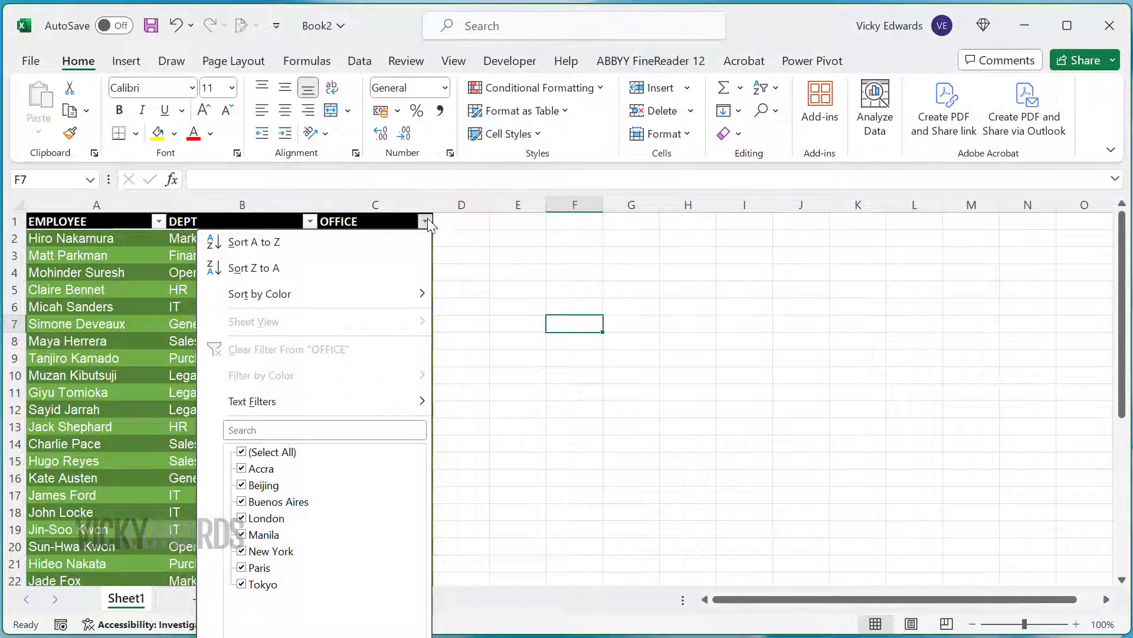
click(426, 222)
click(518, 321)
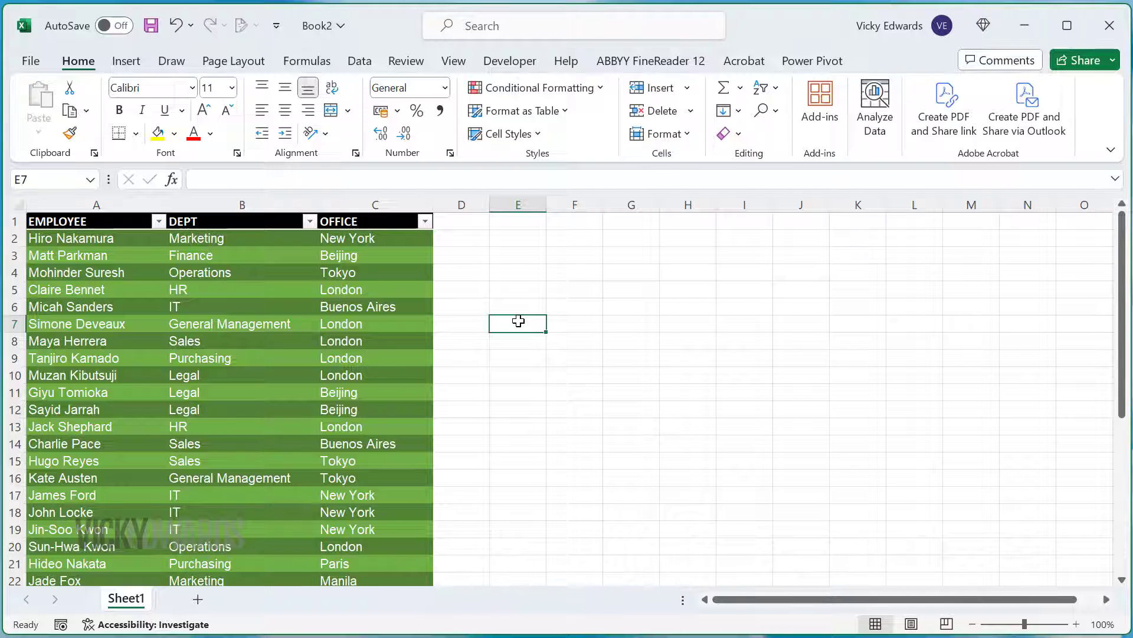
click(265, 355)
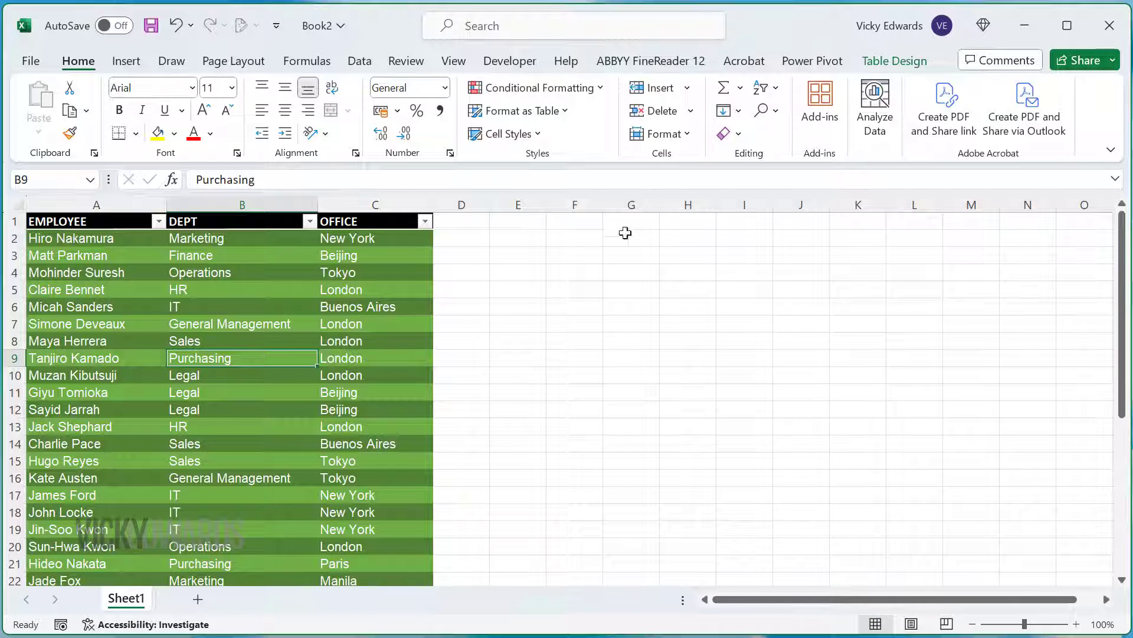
- Insert a slicer for the table's OFFICE field from Table Design
click(891, 63)
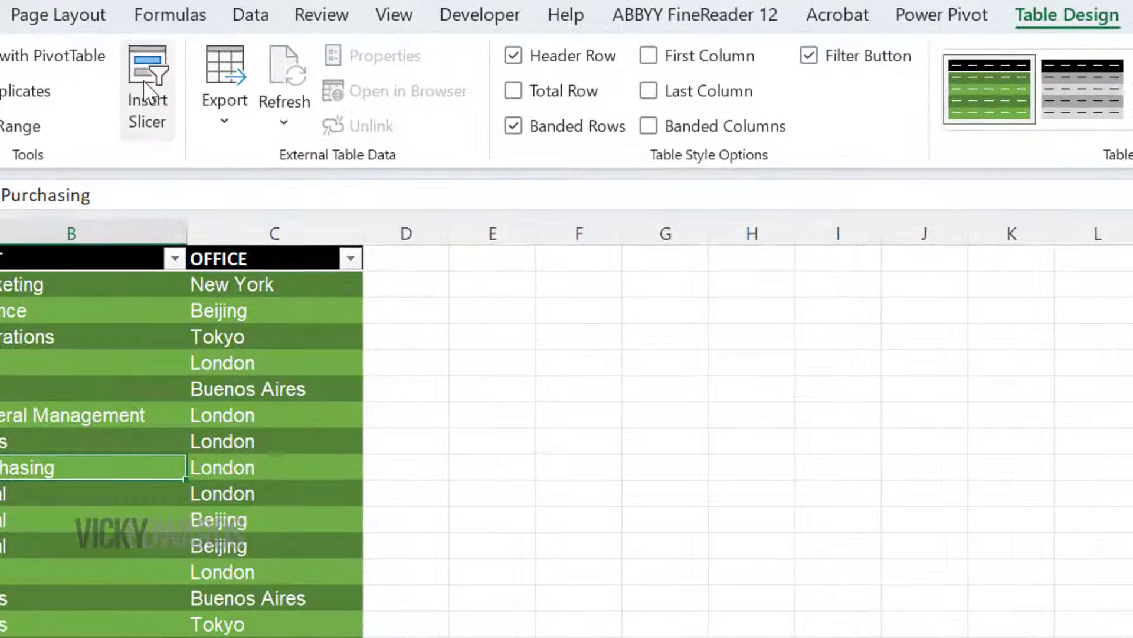
click(148, 94)
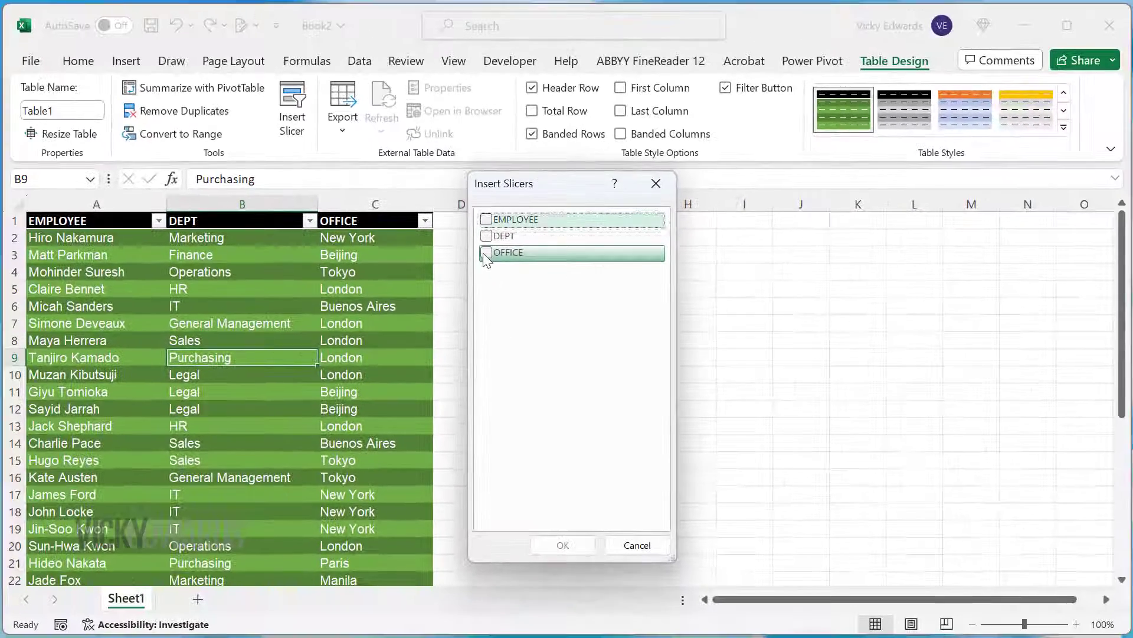
click(444, 306)
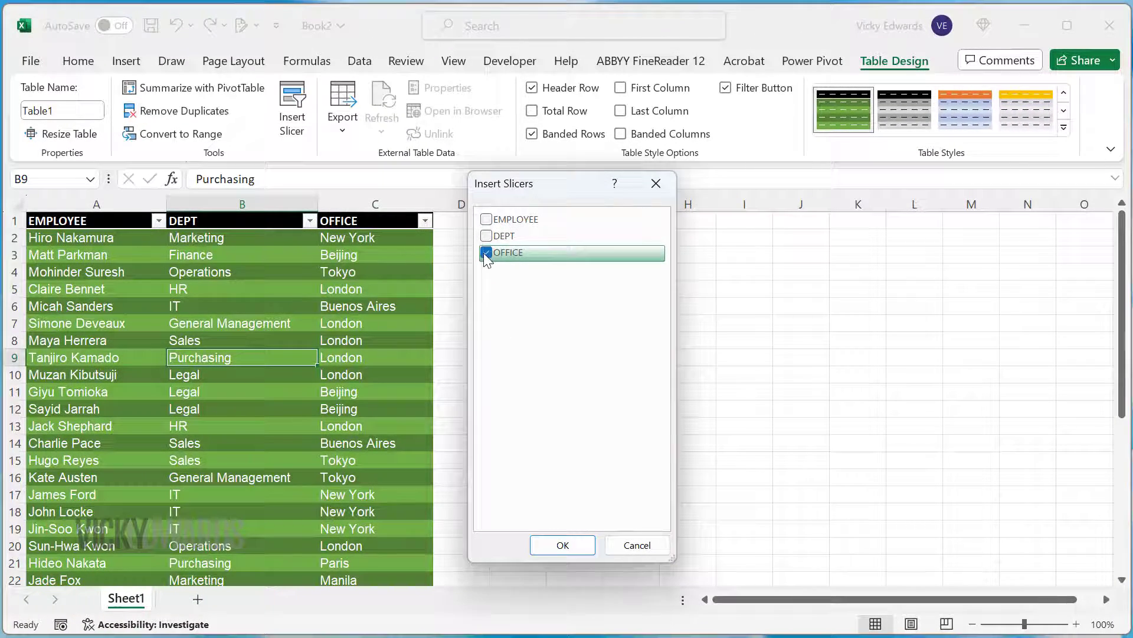
click(564, 545)
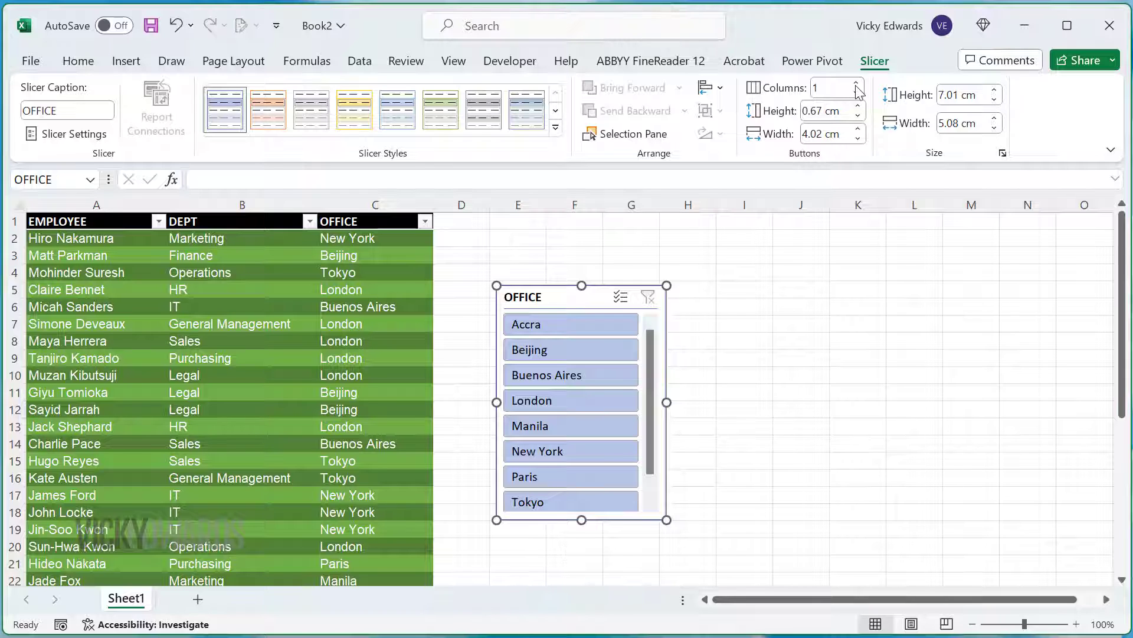
- Set the OFFICE slicer to 4 columns, widen and shorten it, and move it up beside the header
click(857, 84)
click(857, 85)
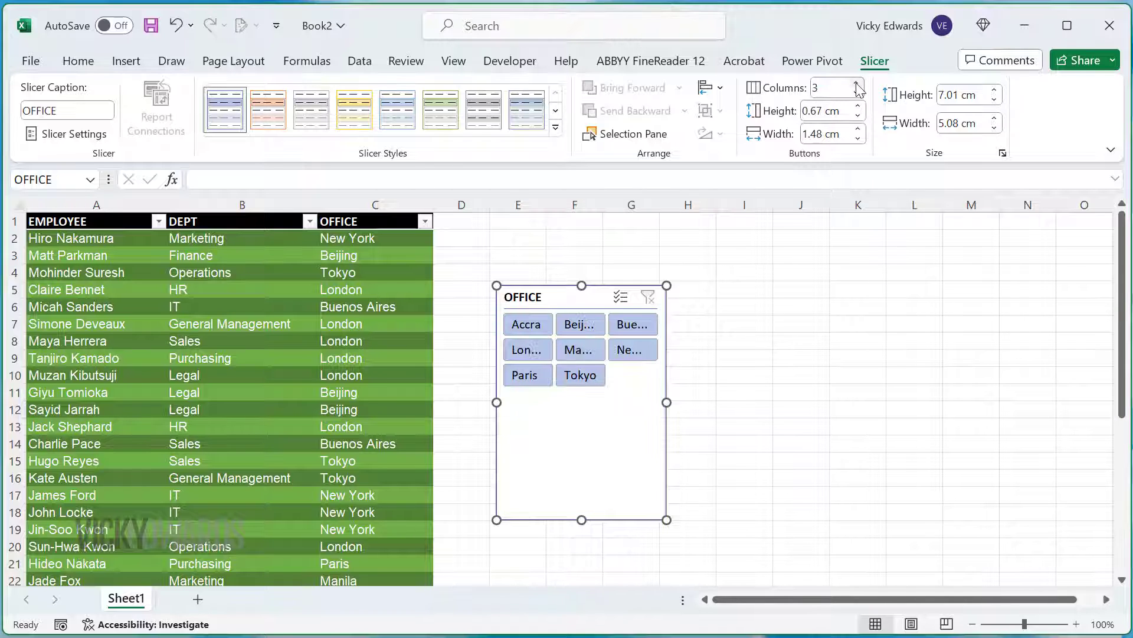
click(857, 86)
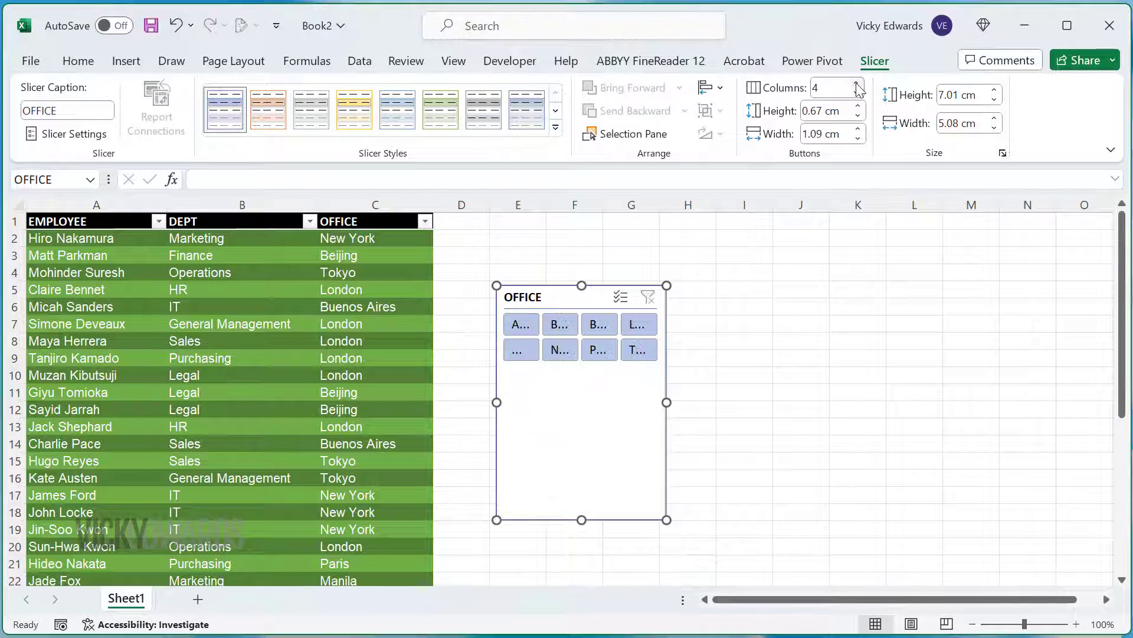
drag(661, 402, 949, 354)
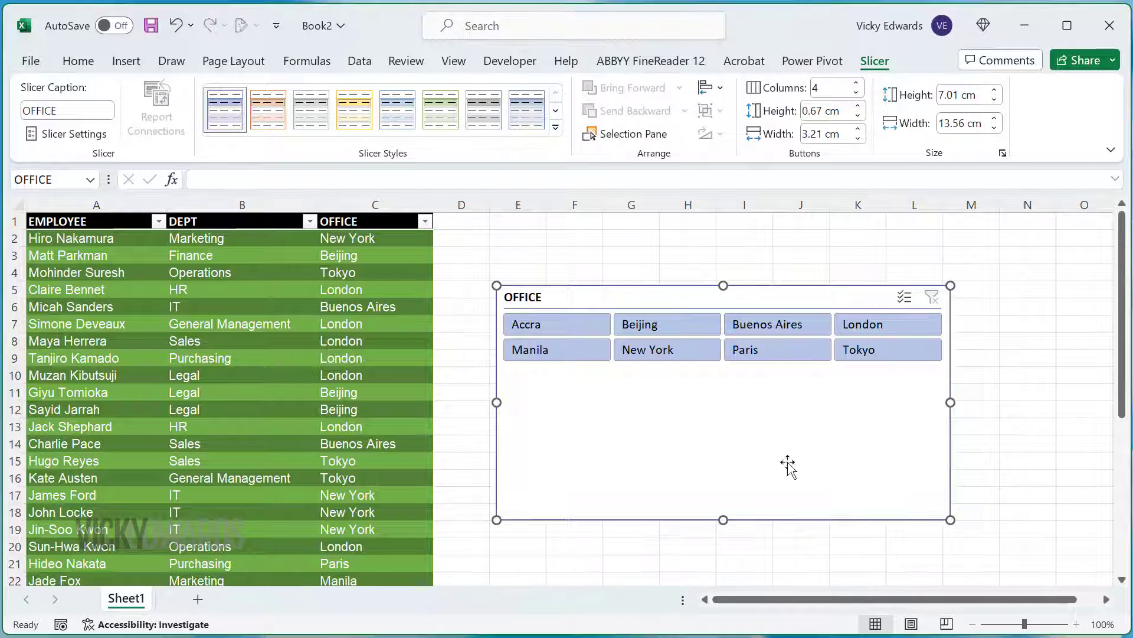
drag(724, 519, 755, 376)
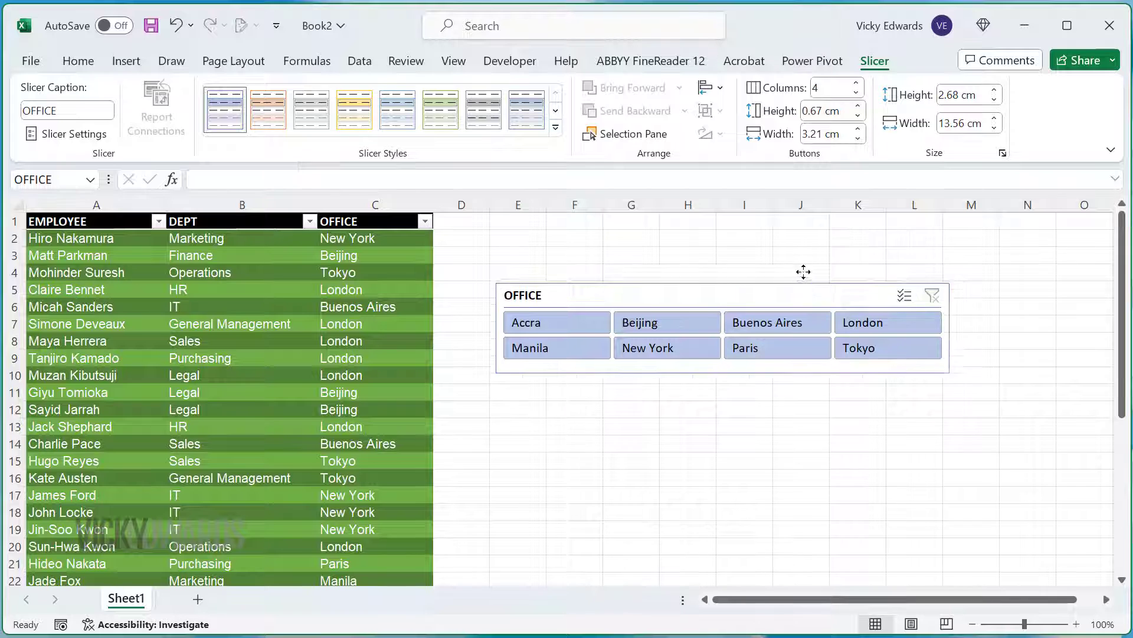
drag(802, 285, 796, 230)
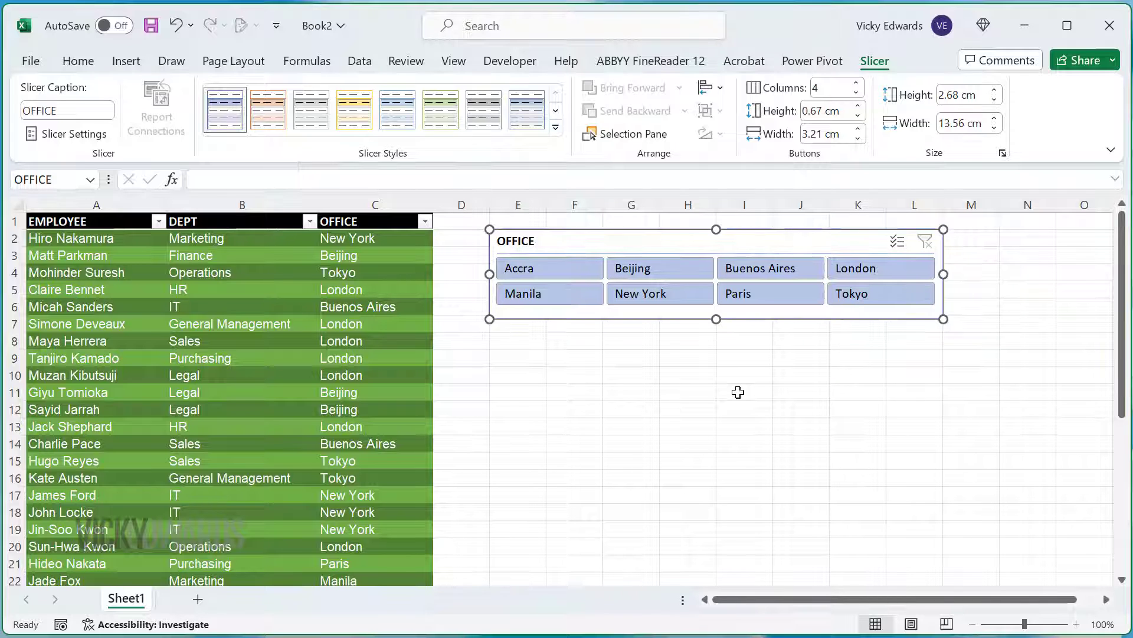
- Apply the dark green slicer style to the OFFICE slicer
click(556, 127)
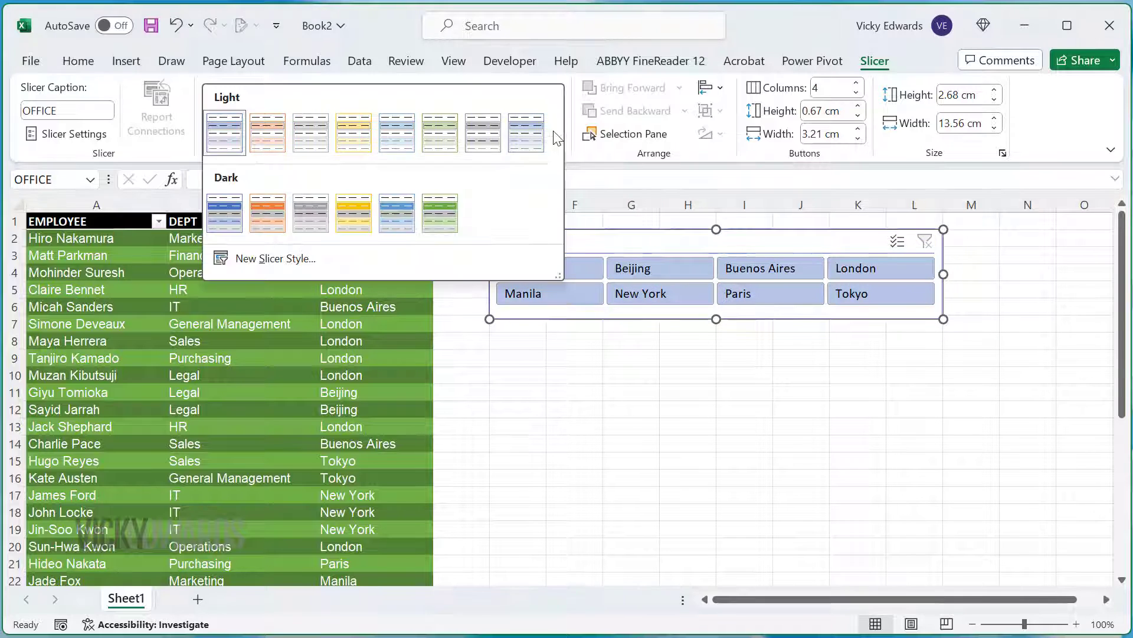
click(443, 216)
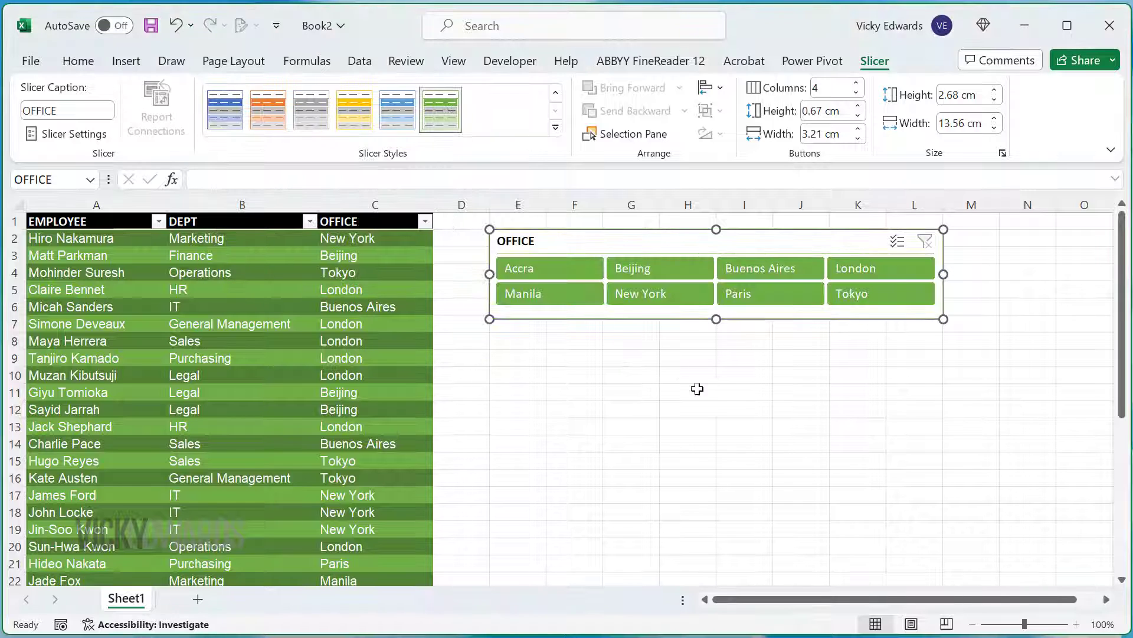
click(716, 386)
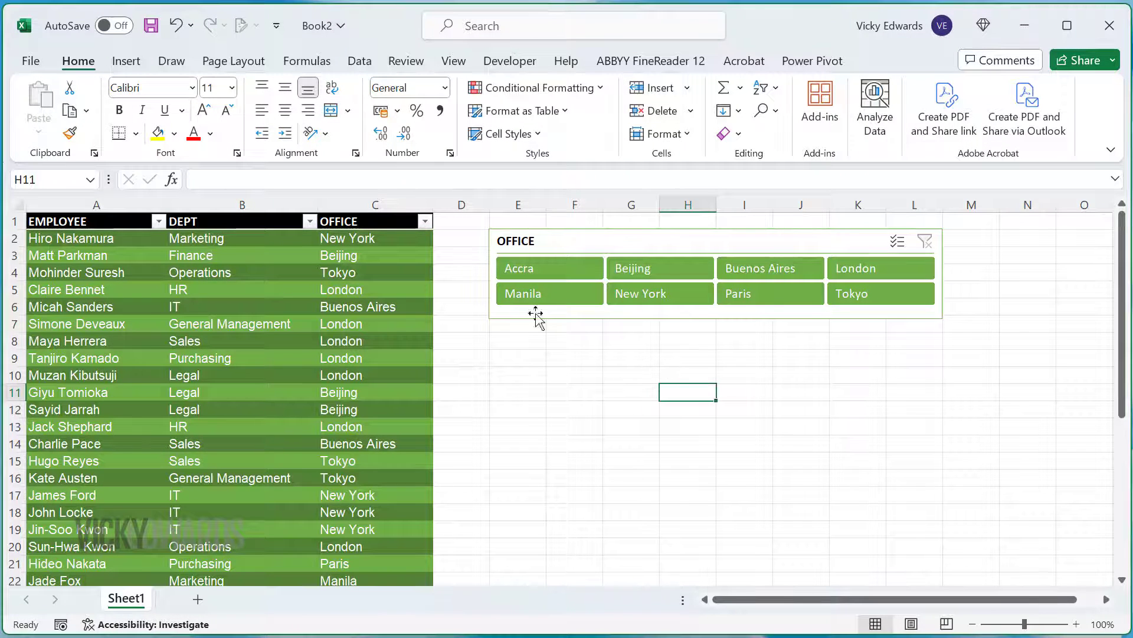
- Open and close the OFFICE column's filter options, then click outside the table
click(425, 223)
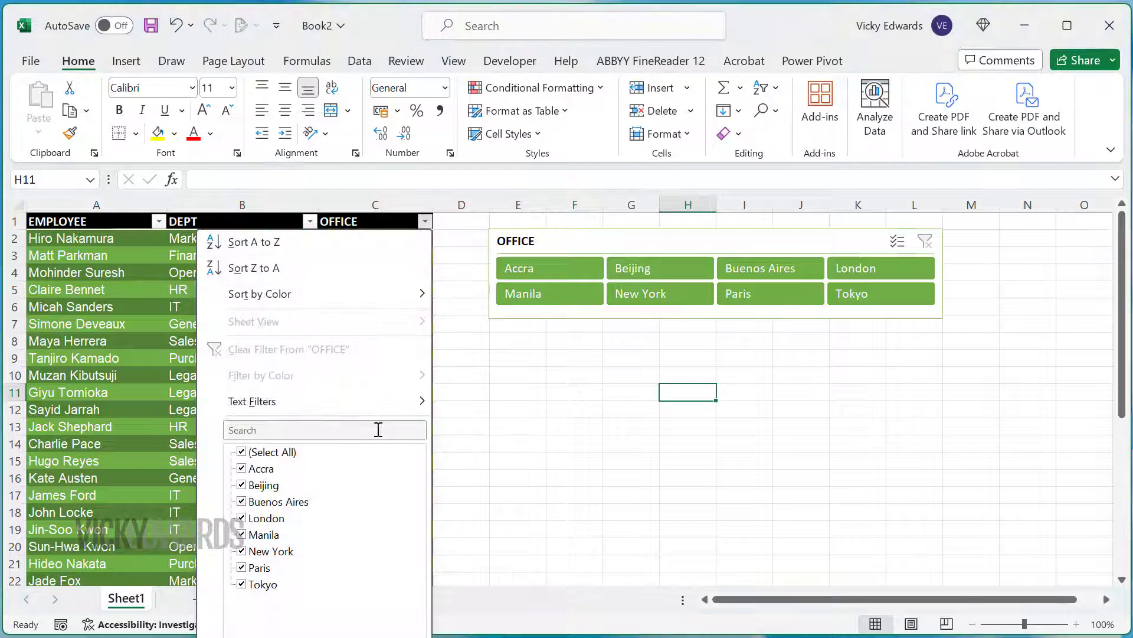
click(458, 615)
click(593, 469)
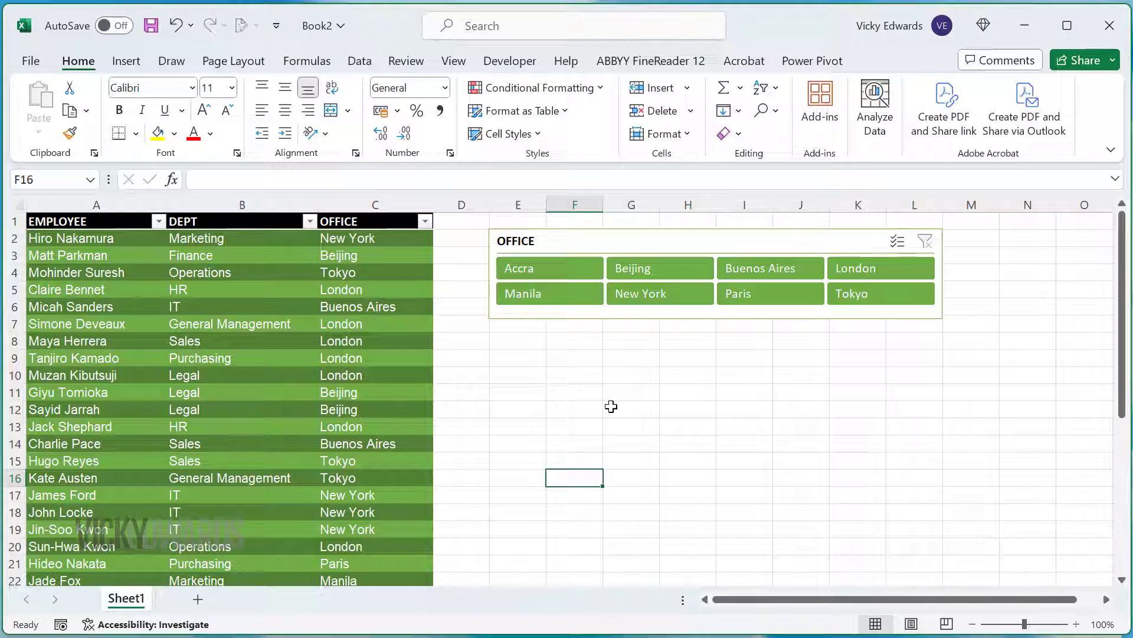
- Filter by Accra, Beijing, Buenos Aires, London, Tokyo, Paris, New York, ending on Manila
click(564, 271)
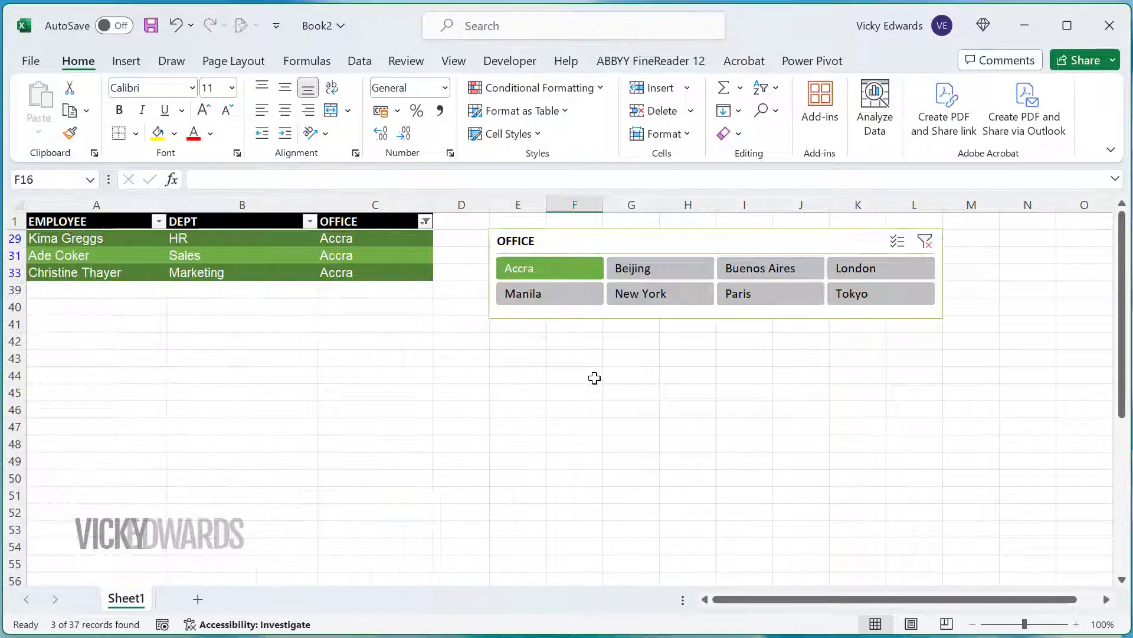
click(650, 274)
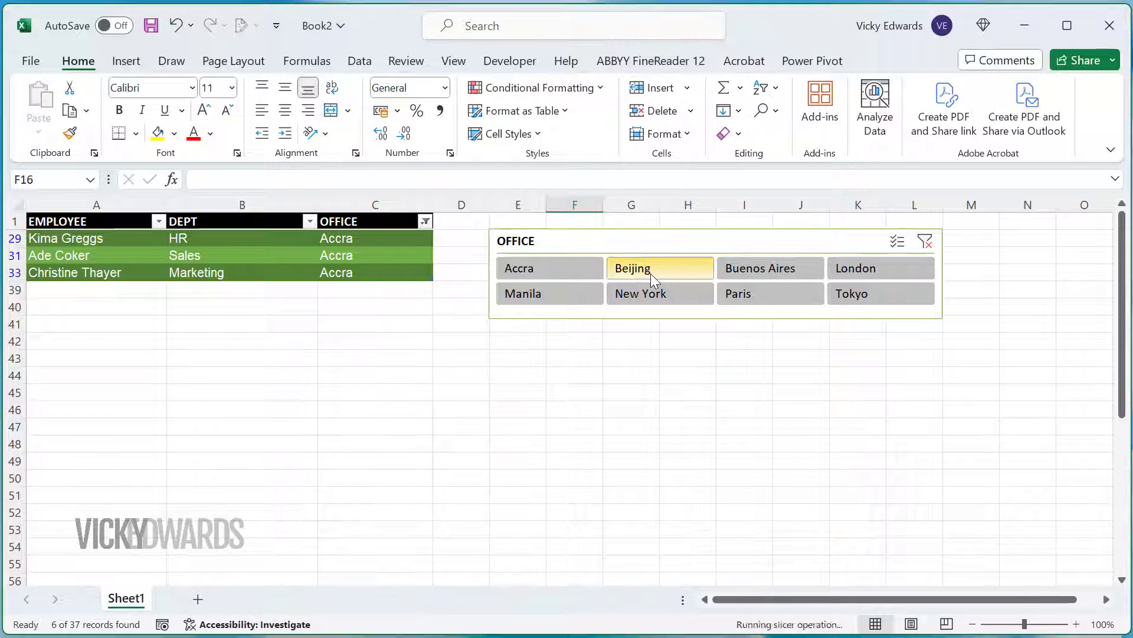
click(796, 272)
click(850, 270)
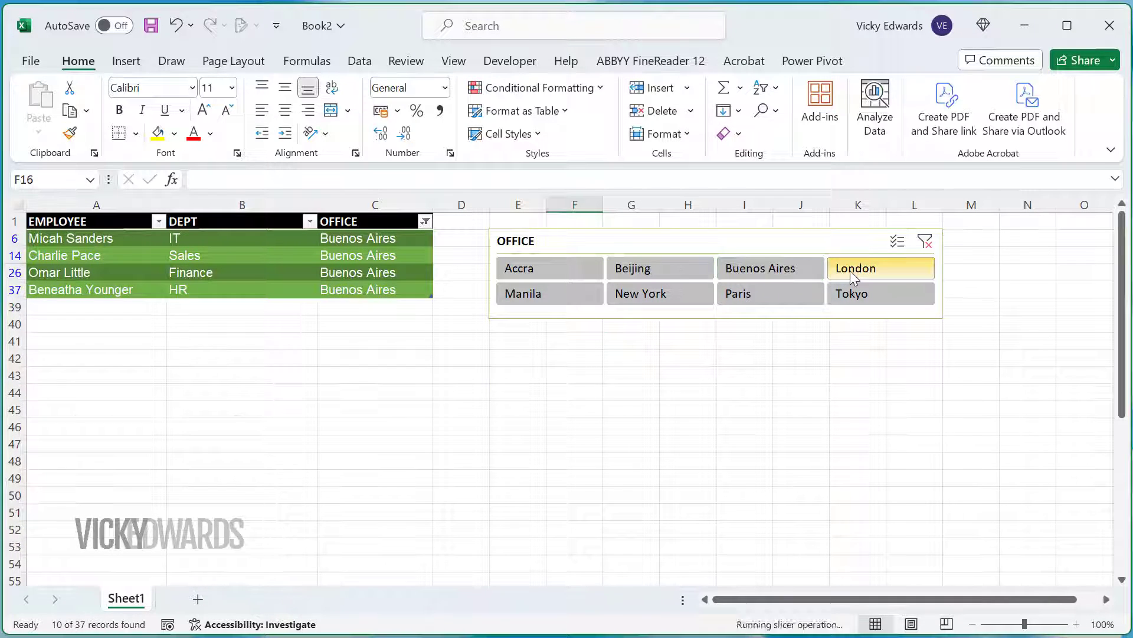
click(868, 298)
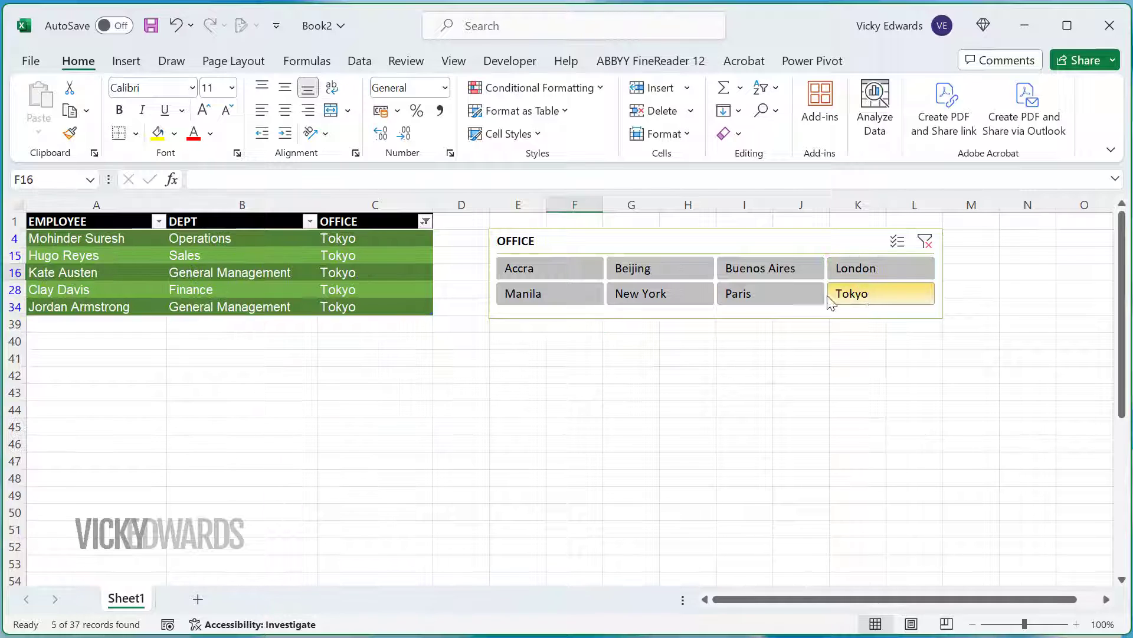
click(784, 299)
click(690, 301)
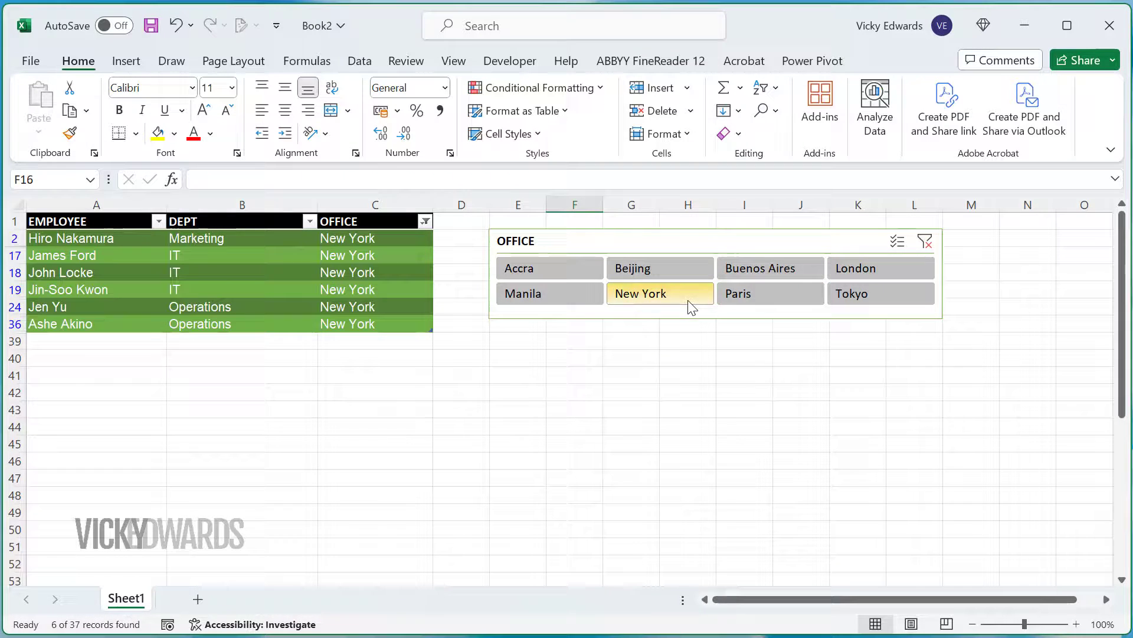
click(571, 296)
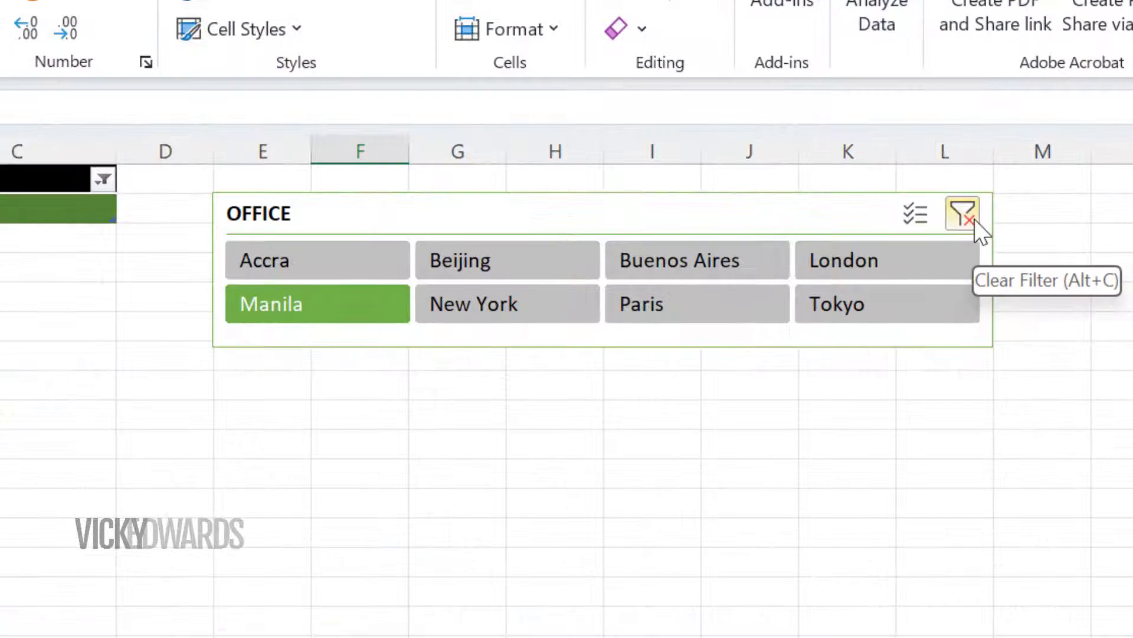
- Clear the OFFICE slicer filter and open Insert Slicers from Table Design
click(925, 242)
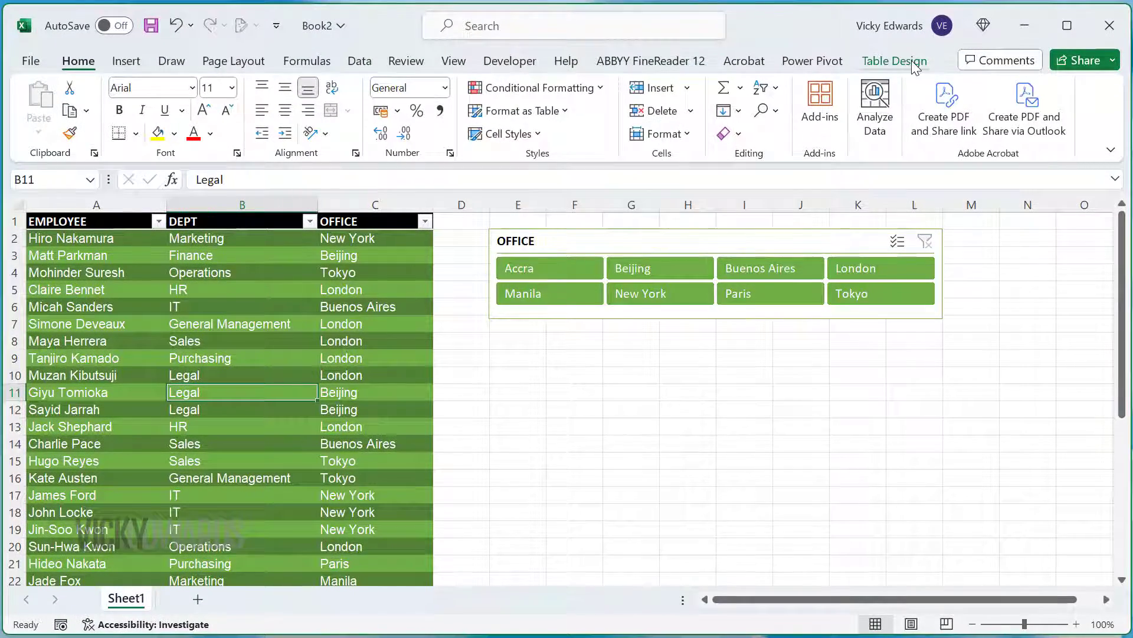
click(894, 60)
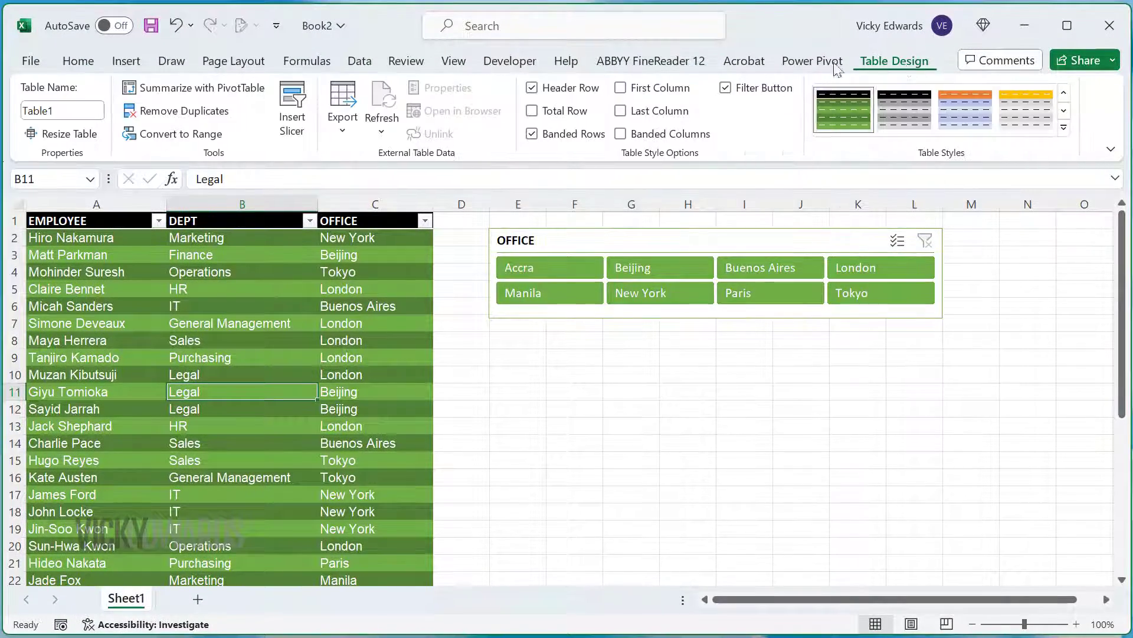
click(295, 121)
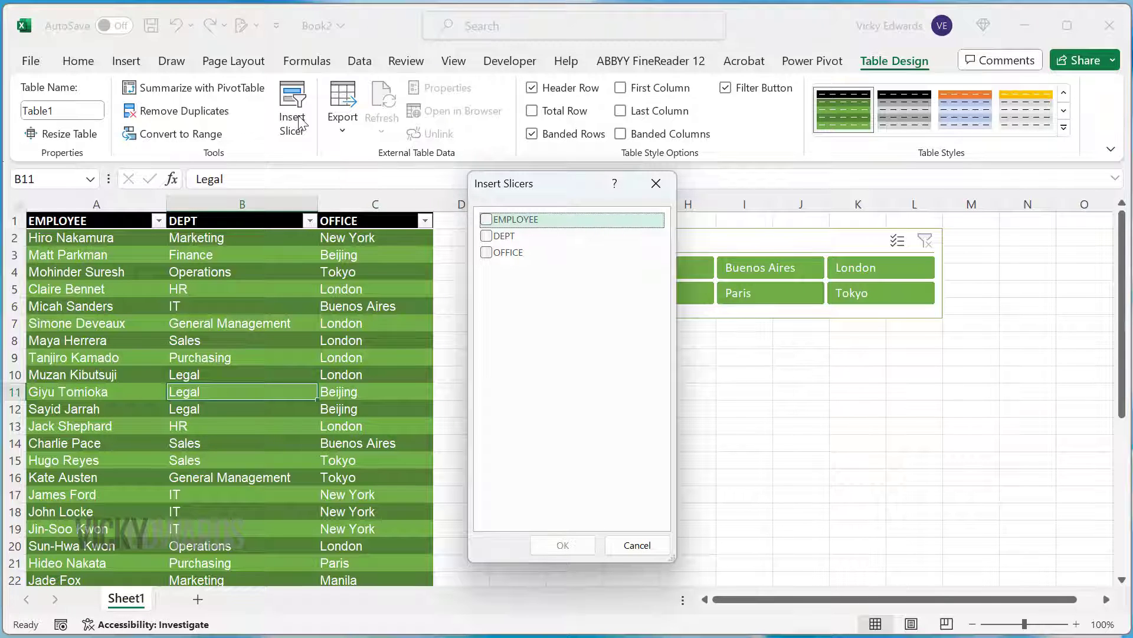
- Insert a DEPT slicer and move it below the OFFICE slicer
click(486, 235)
click(565, 546)
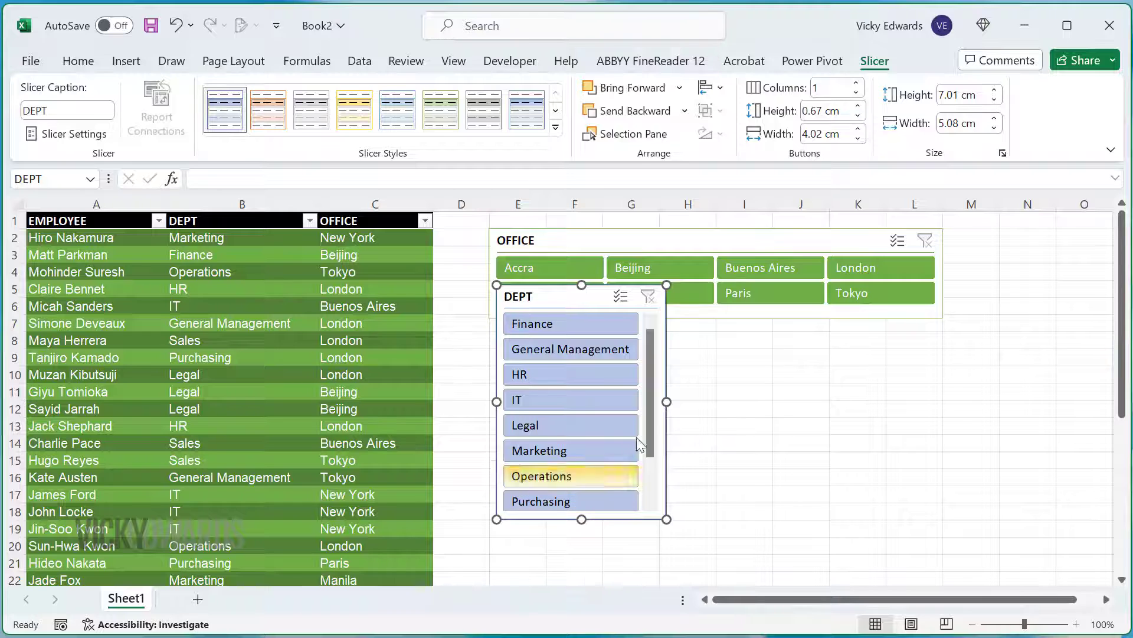
drag(594, 298, 585, 342)
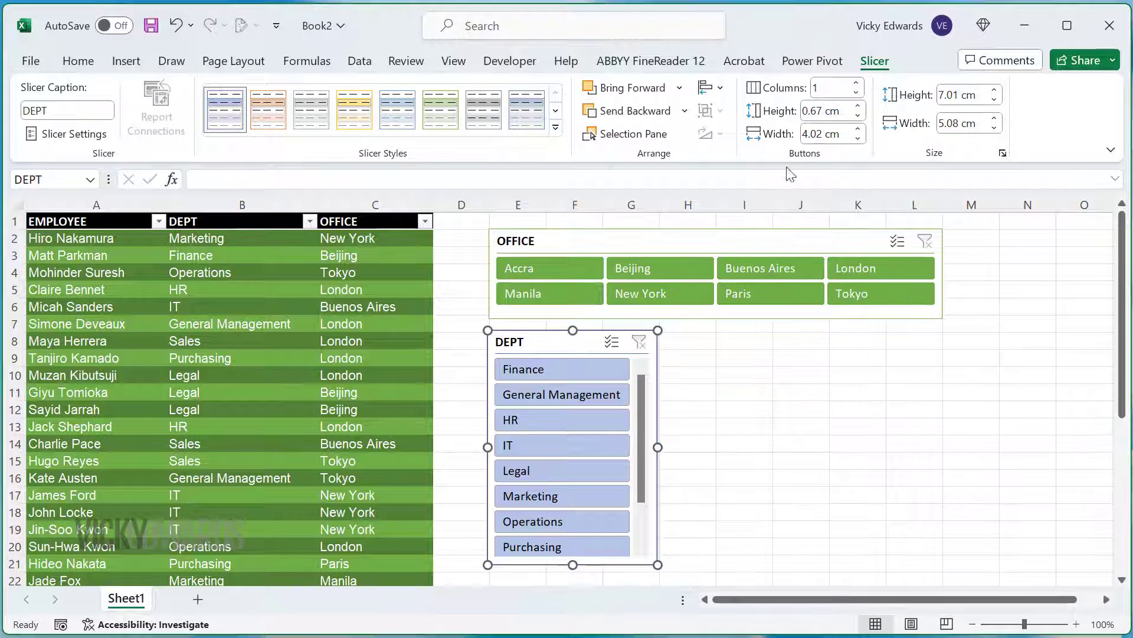
- Give the DEPT slicer 4 columns, match the OFFICE slicer's width, shorten it, and make it green
click(848, 92)
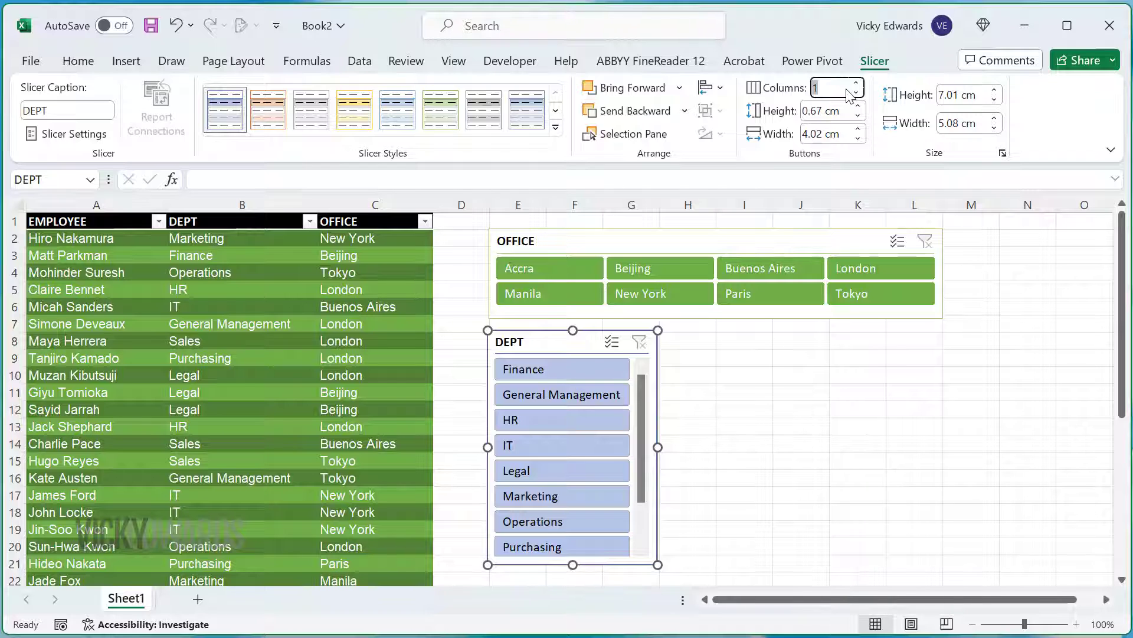
text(4)
key(Return)
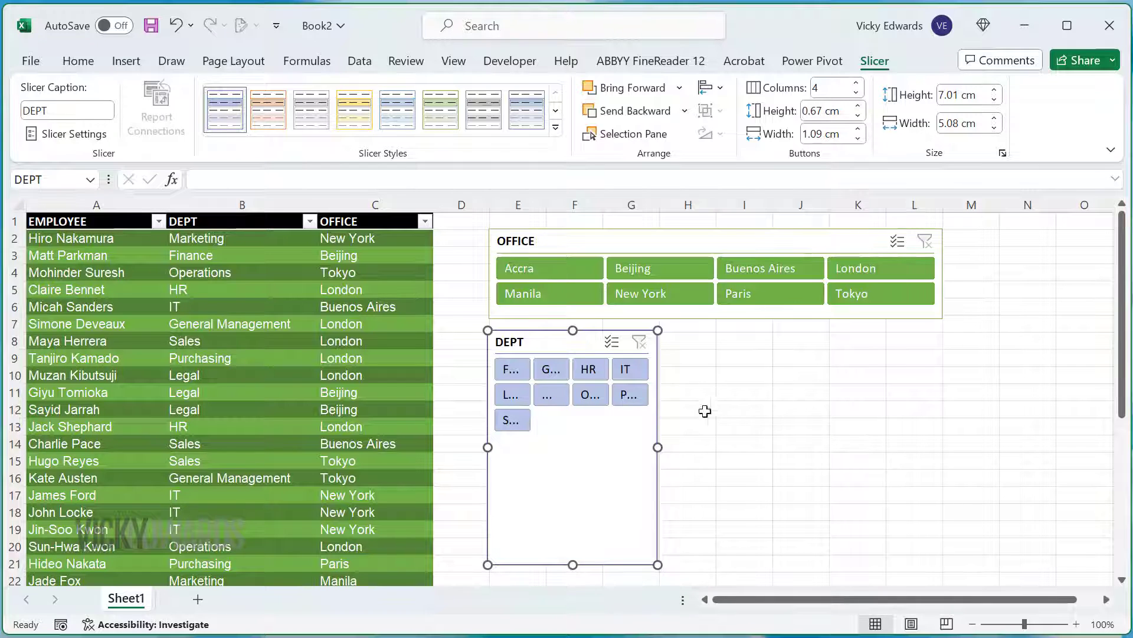
drag(657, 447, 945, 429)
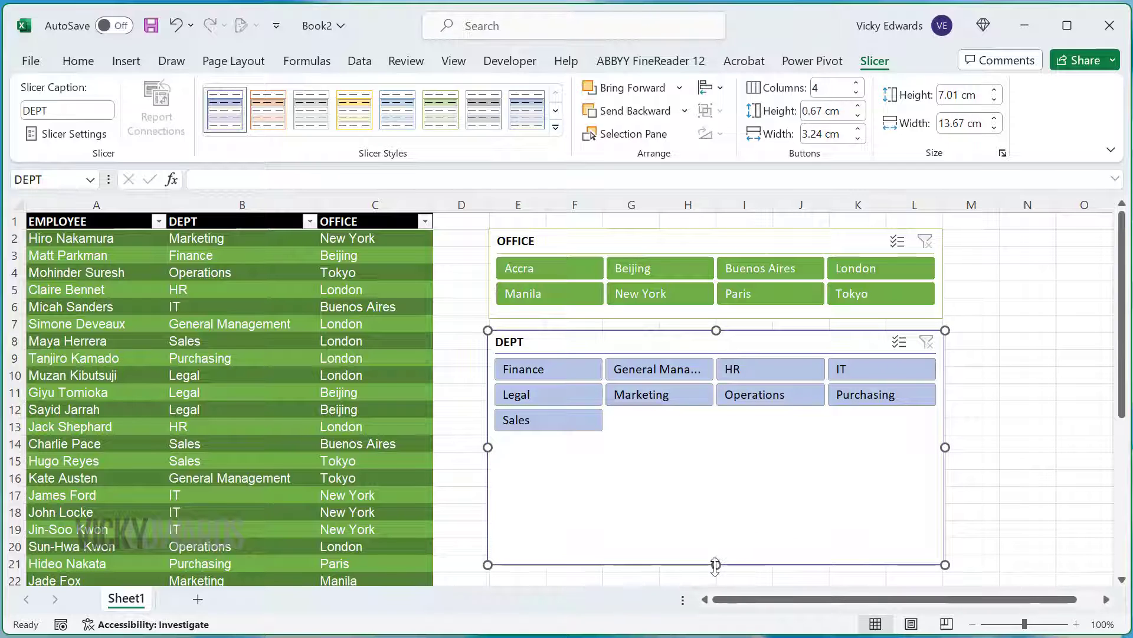
drag(715, 567, 730, 458)
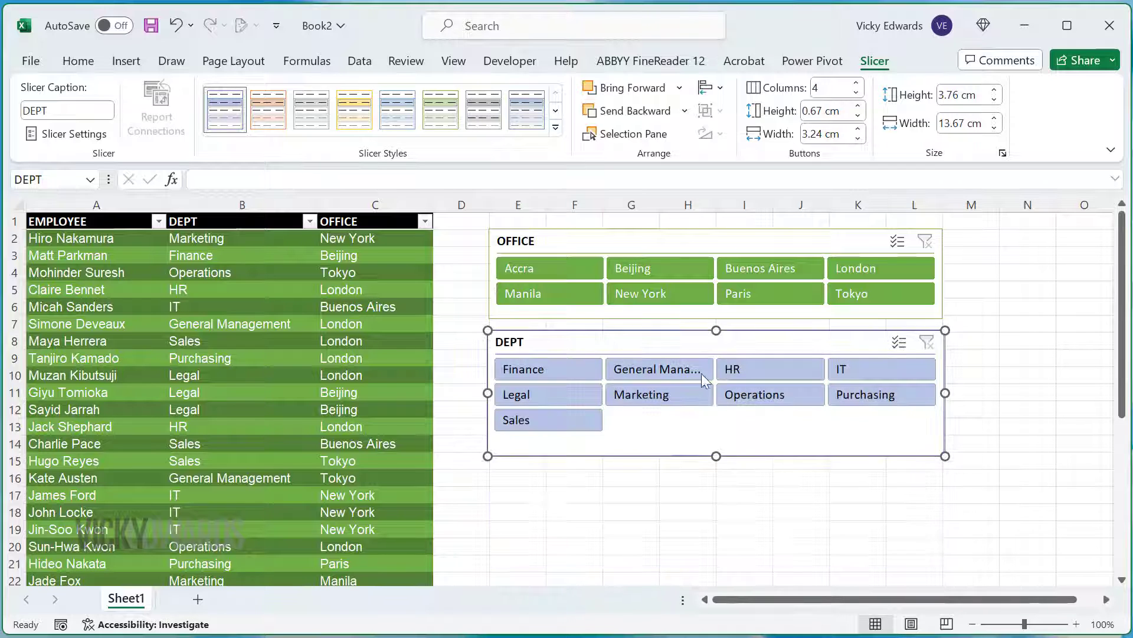
scroll(440, 116, down, 1)
click(440, 117)
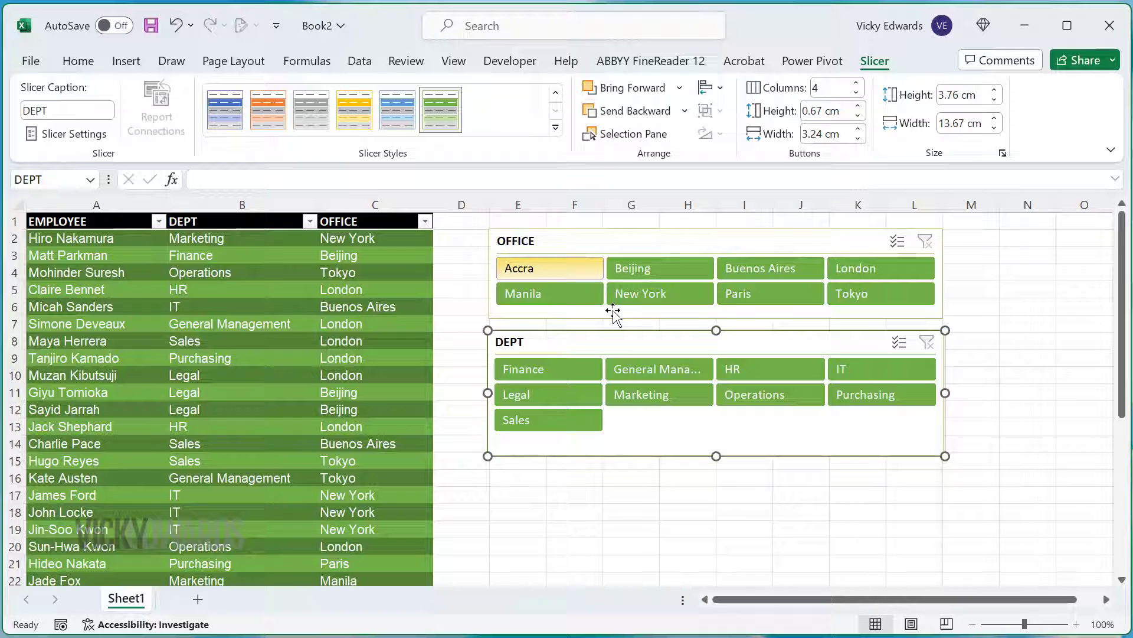
- Filter the table with the DEPT slicer to Finance, then to General Management
click(619, 503)
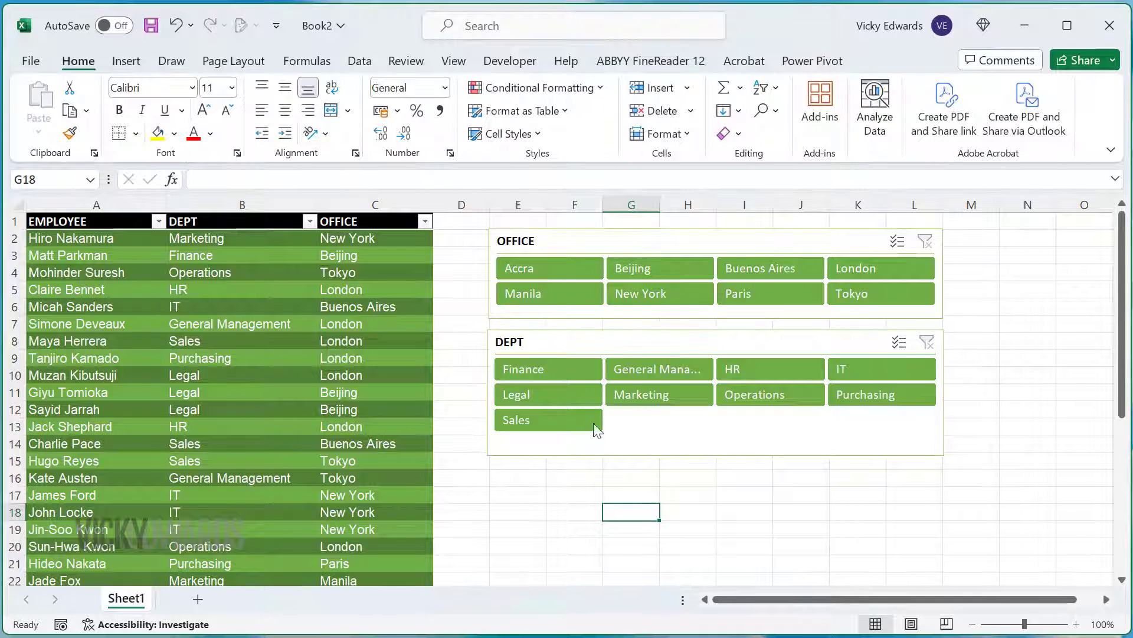
click(569, 370)
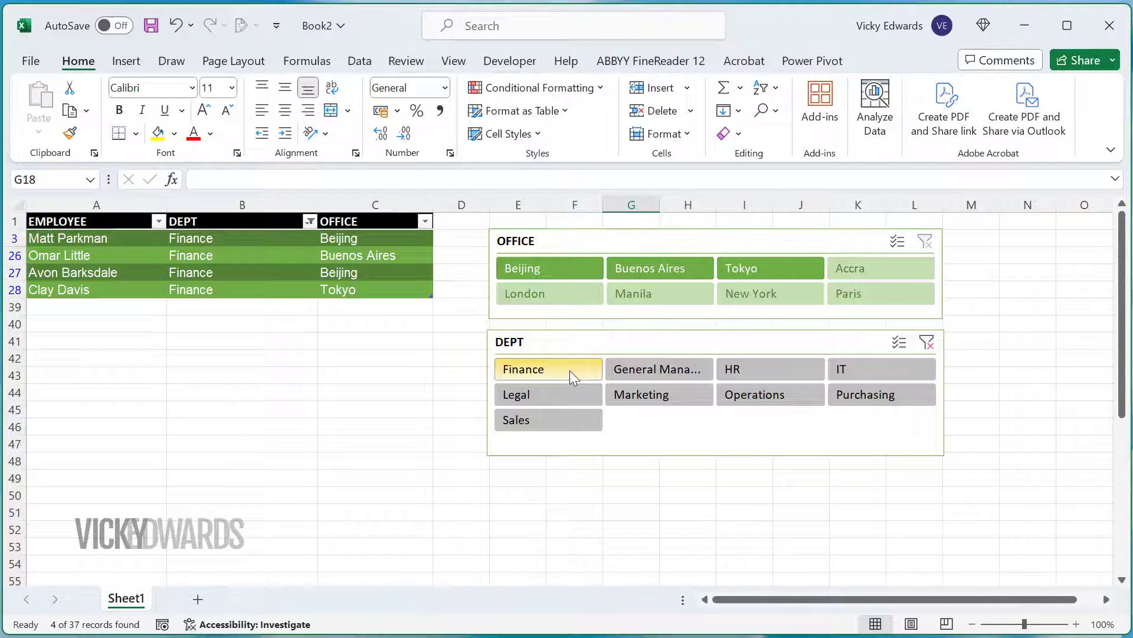
click(675, 371)
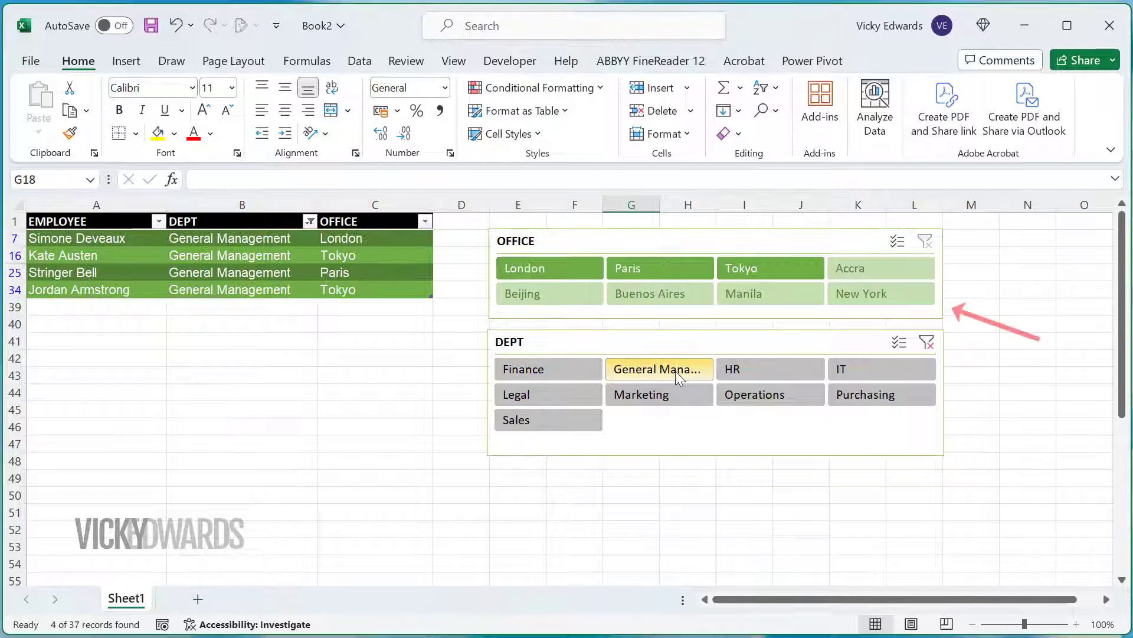